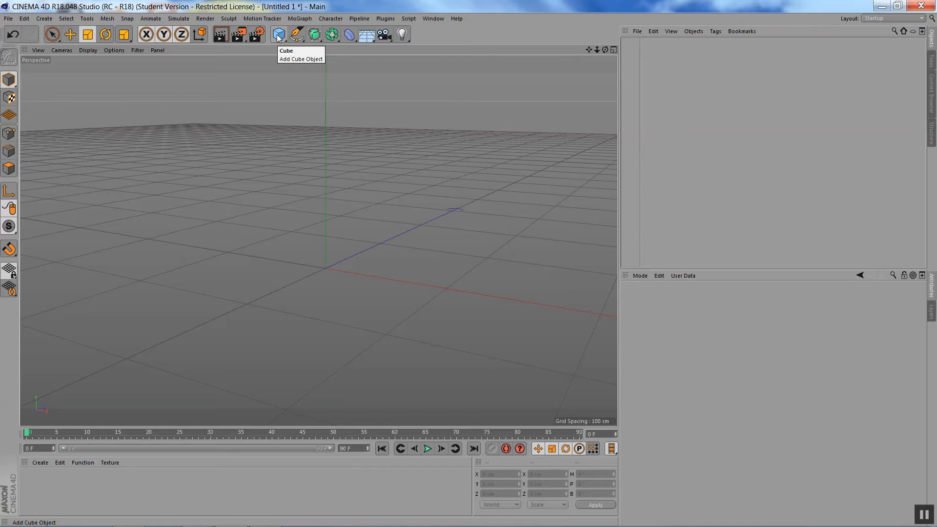
Add a sphere primitive to the empty scene.
{"action": "left_click", "coordinate": [278, 36]}
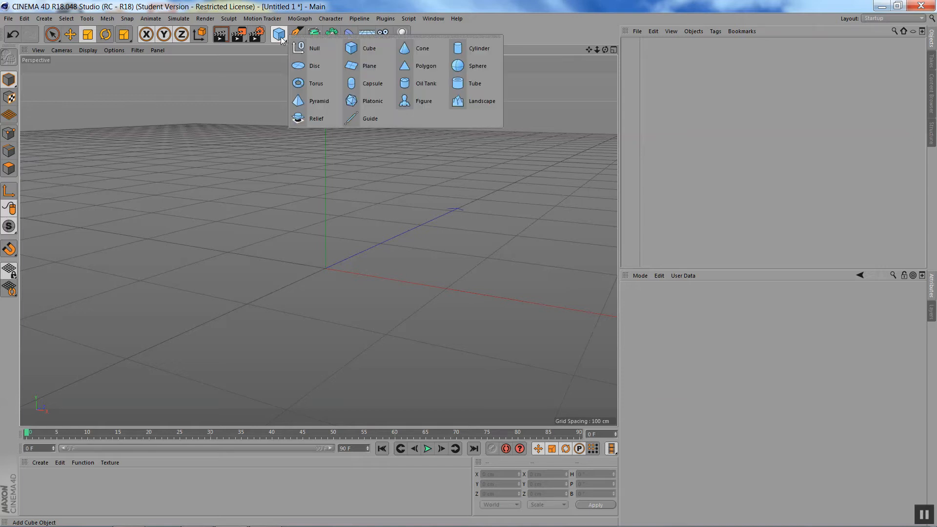
{"action": "left_click", "coordinate": [464, 71]}
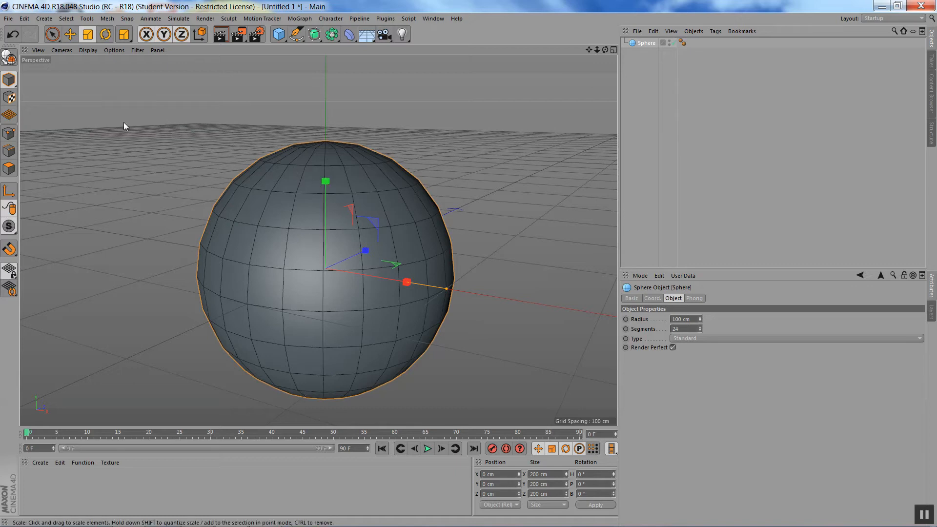
{"action": "left_click", "coordinate": [87, 50]}
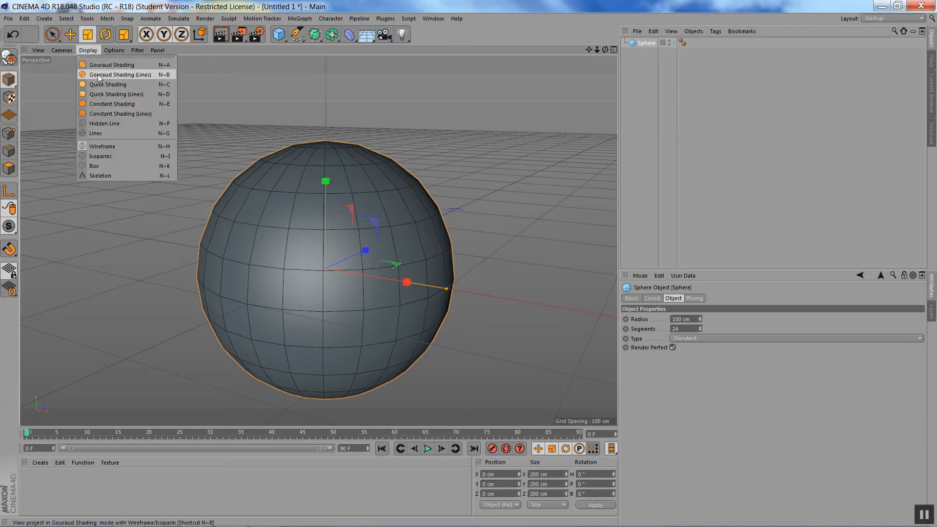
{"action": "left_click", "coordinate": [496, 139]}
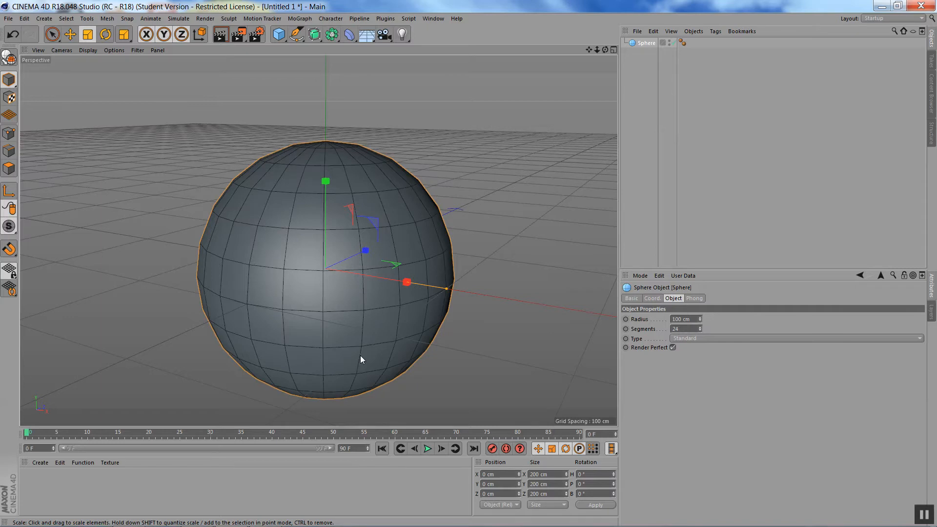
Set the sphere's segments to 9 and its type to Hexahedron.
{"action": "left_click", "coordinate": [686, 329]}
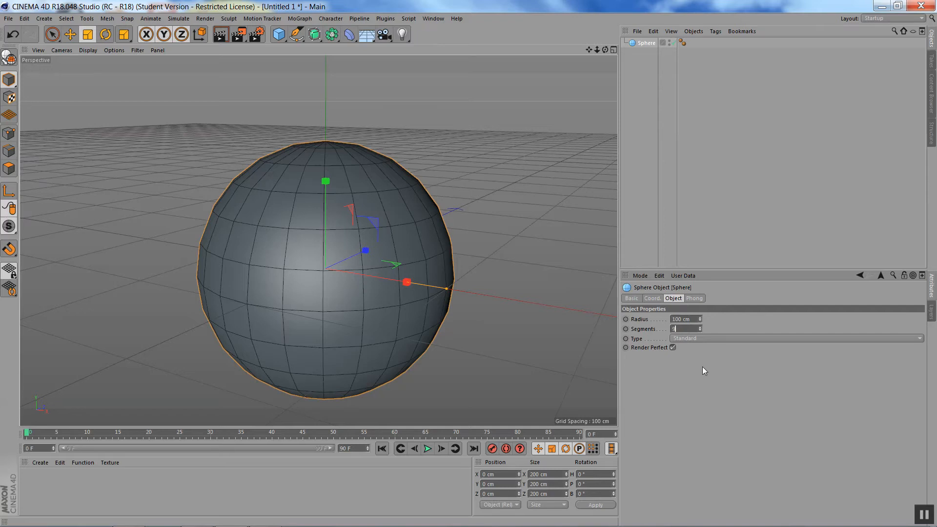
{"action": "key", "text": "Return"}
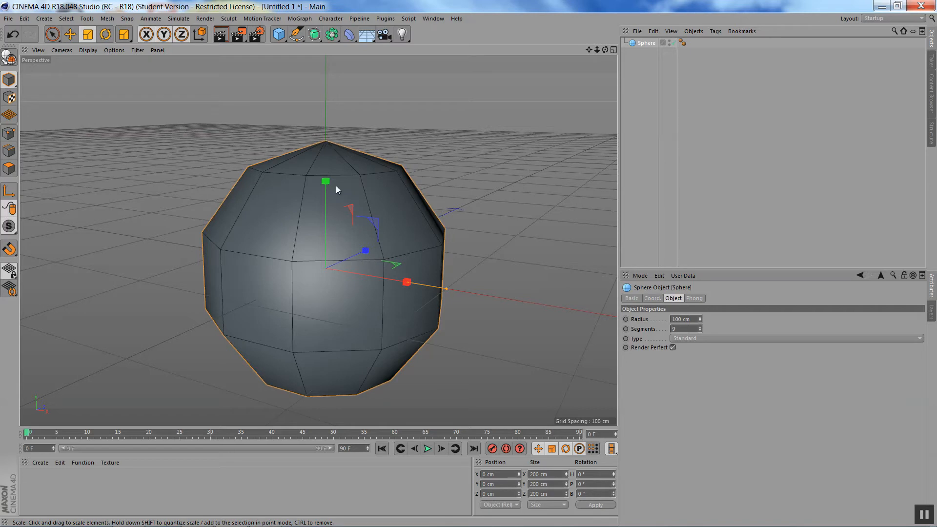
{"action": "left_click_drag", "start_coordinate": [603, 51], "coordinate": [598, 76]}
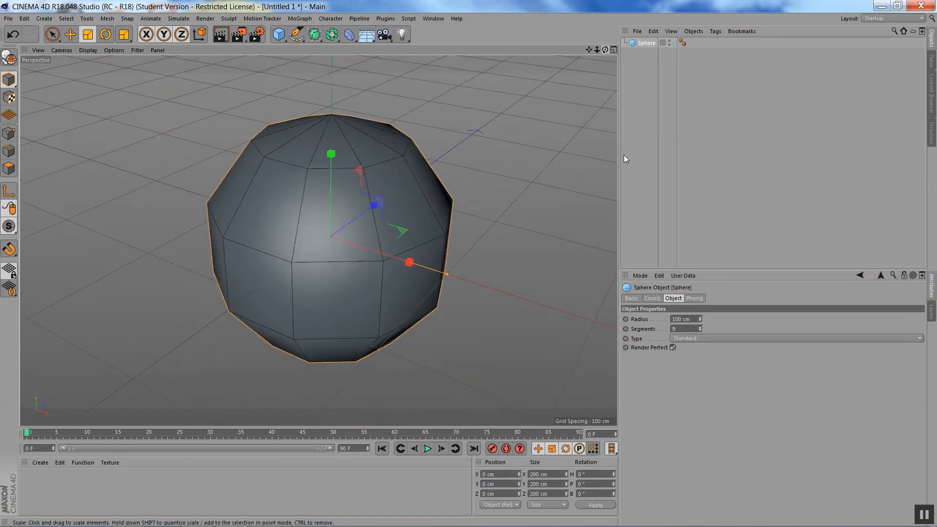
{"action": "left_click", "coordinate": [713, 338]}
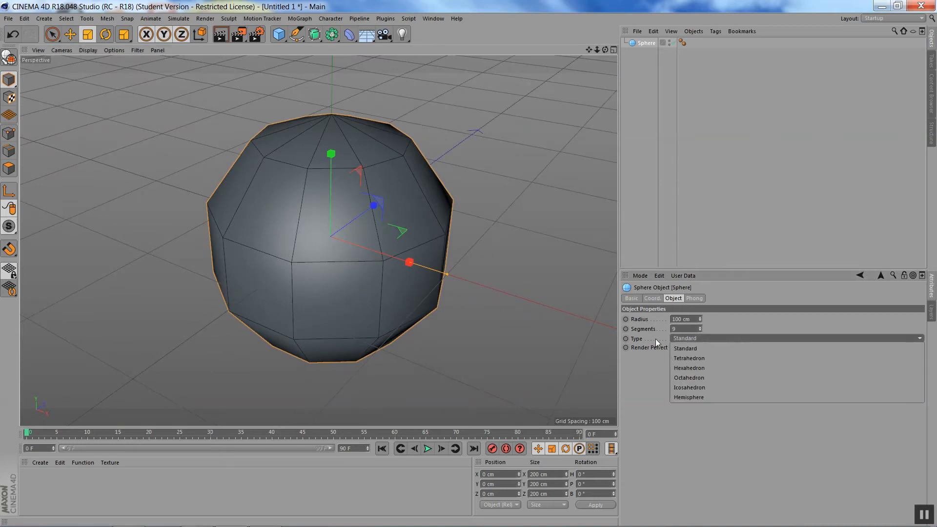
{"action": "left_click", "coordinate": [704, 368]}
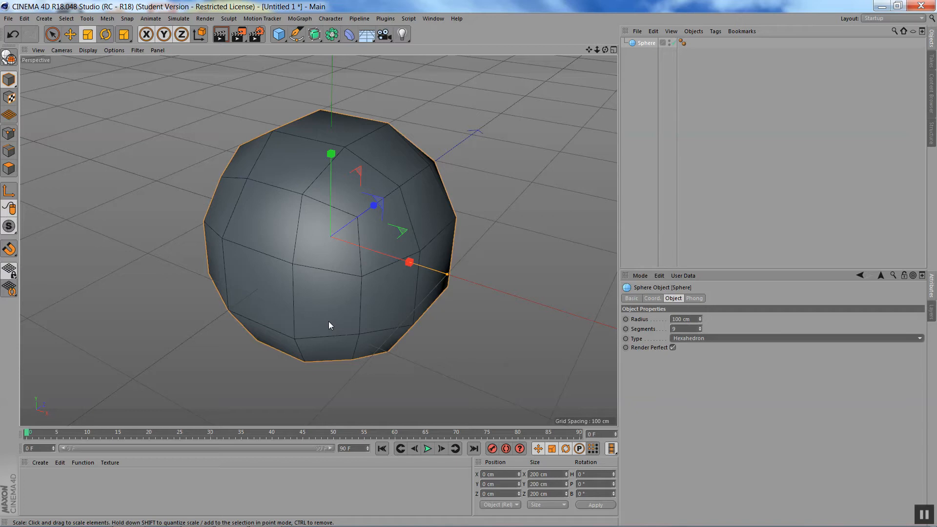
{"action": "left_click_drag", "start_coordinate": [606, 50], "coordinate": [555, 69]}
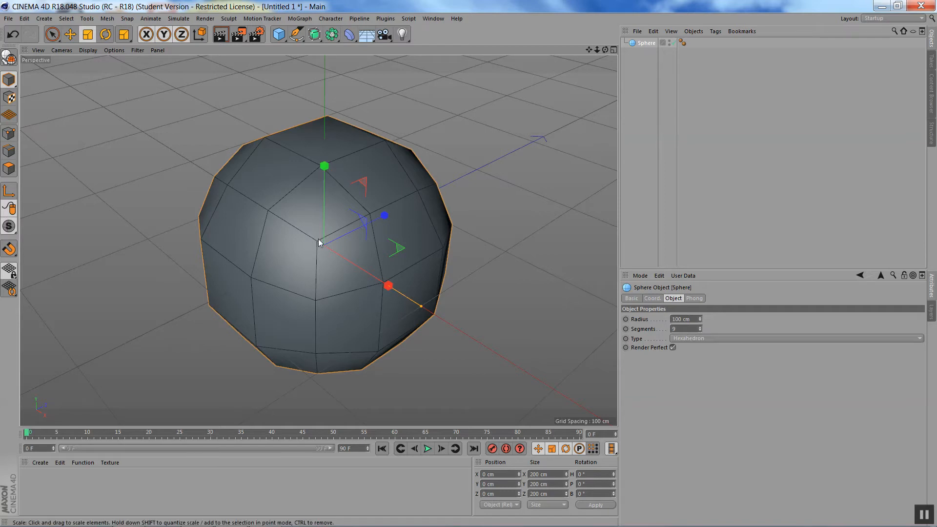
{"action": "mouse_move", "coordinate": [606, 50]}
{"action": "left_mouse_down"}
{"action": "mouse_move", "coordinate": [588, 81]}
{"action": "mouse_move", "coordinate": [547, 73]}
{"action": "mouse_move", "coordinate": [600, 45]}
{"action": "mouse_move", "coordinate": [605, 52]}
{"action": "mouse_move", "coordinate": [599, 29]}
{"action": "left_mouse_up"}
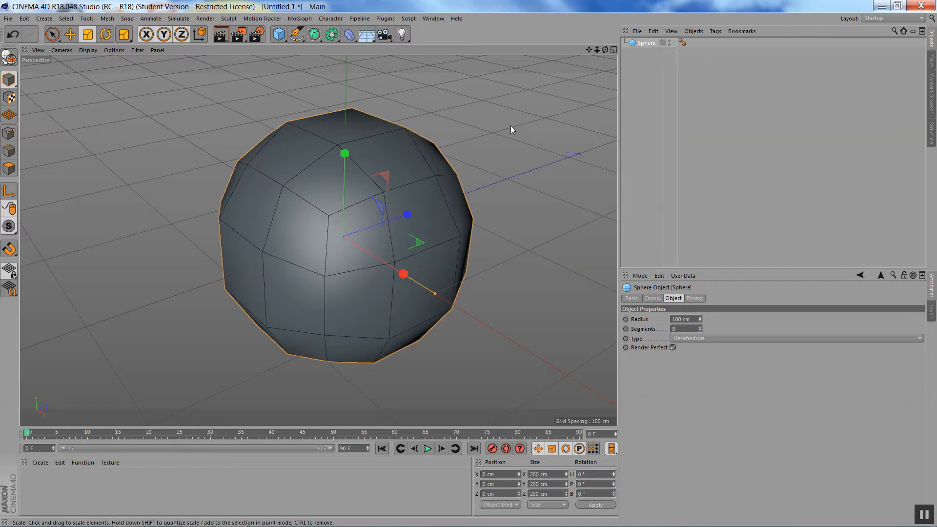
Make the sphere editable as a polygon object and rename it HAND.
{"action": "left_click", "coordinate": [10, 58]}
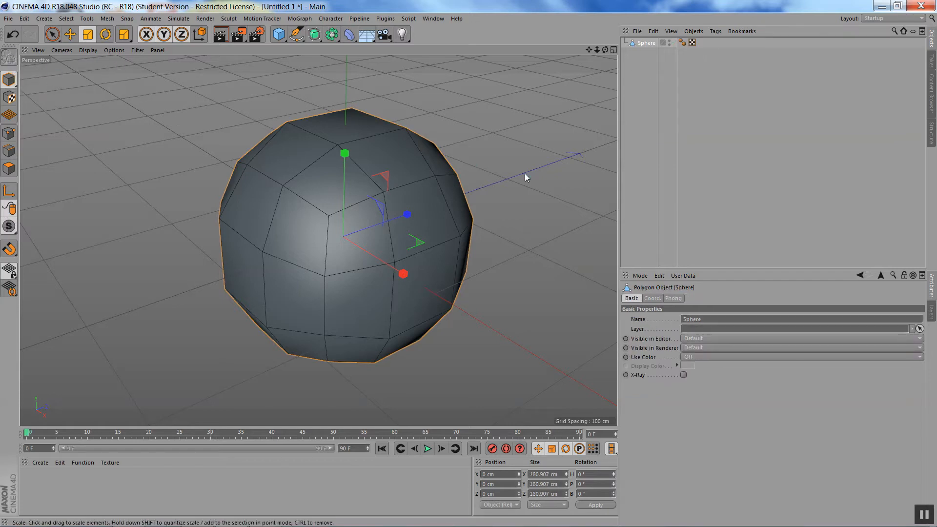
{"action": "double_click", "coordinate": [642, 45]}
{"action": "type", "text": "HAND"}
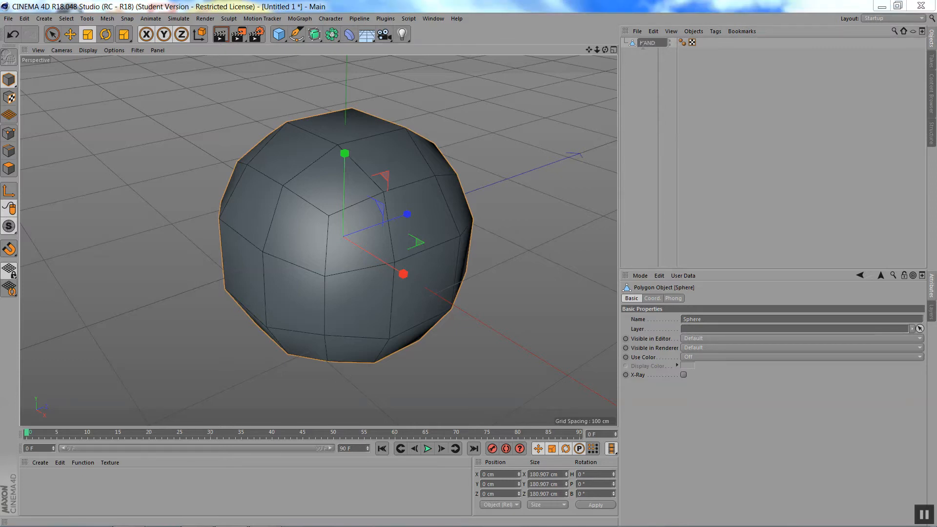
{"action": "key", "text": "Return"}
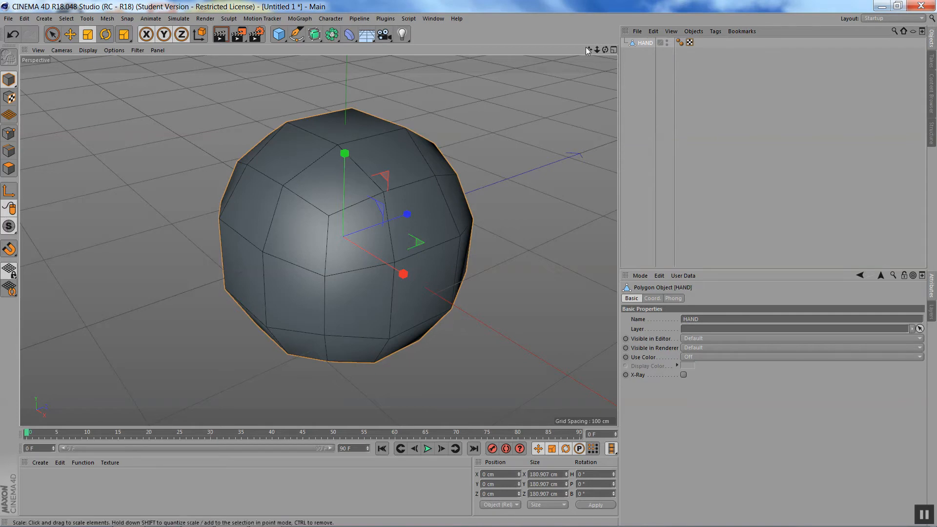
Flatten the HAND object along its Z axis with the Scale tool to a depth of about 99 cm.
{"action": "left_click_drag", "start_coordinate": [606, 50], "coordinate": [609, 22]}
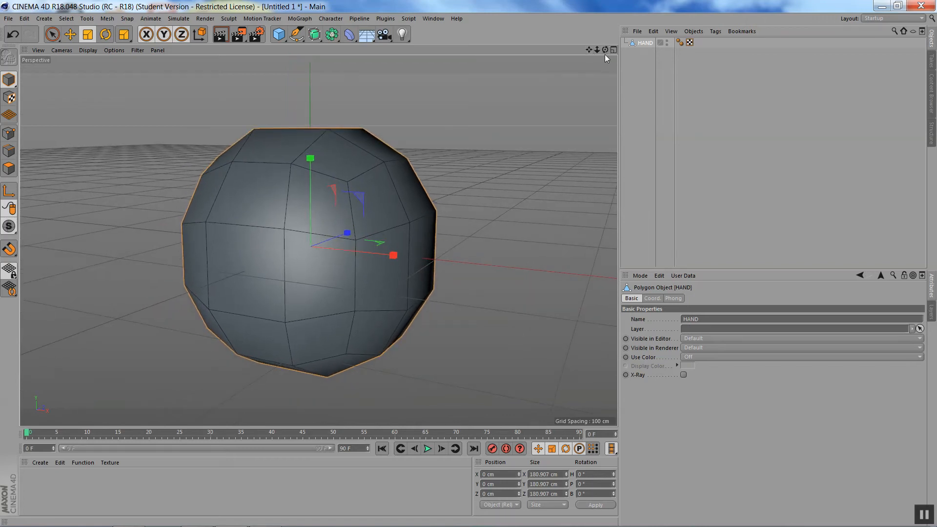
{"action": "key", "text": "F4"}
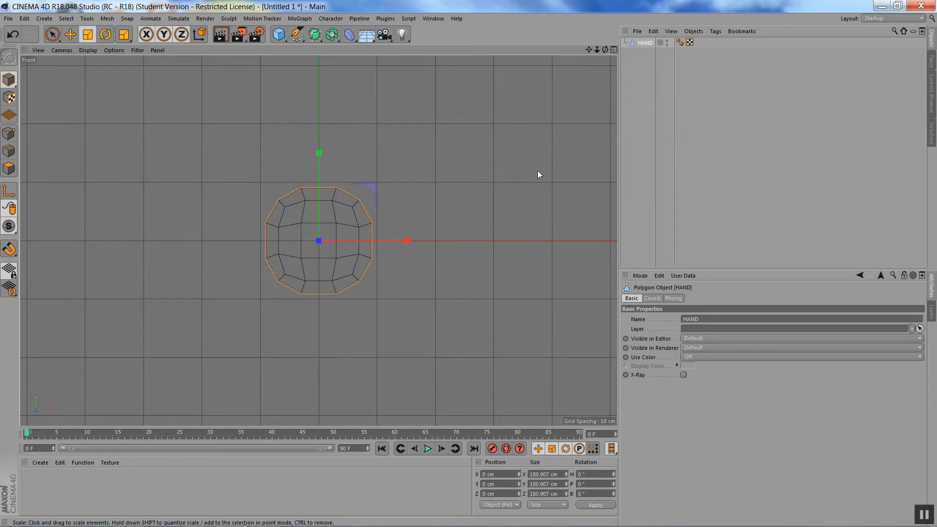
{"action": "key", "text": "F1"}
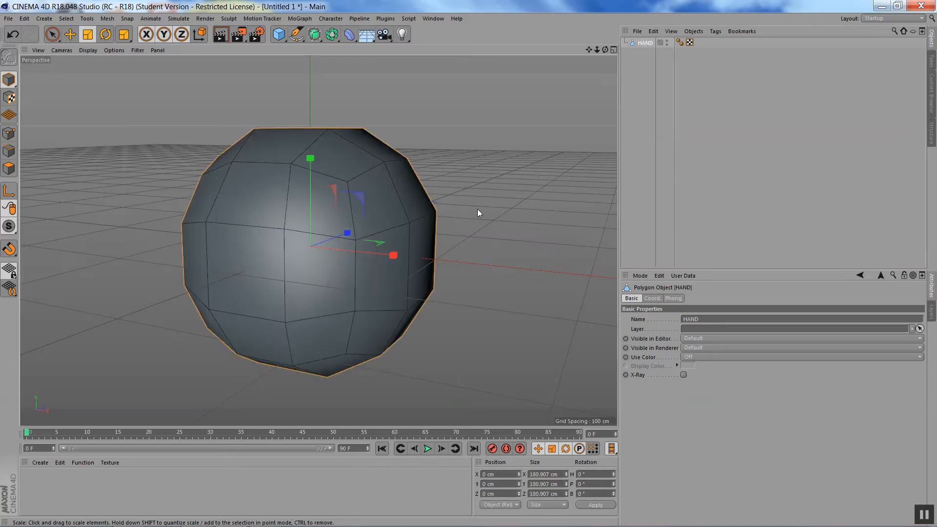
{"action": "left_click_drag", "start_coordinate": [348, 227], "coordinate": [337, 239]}
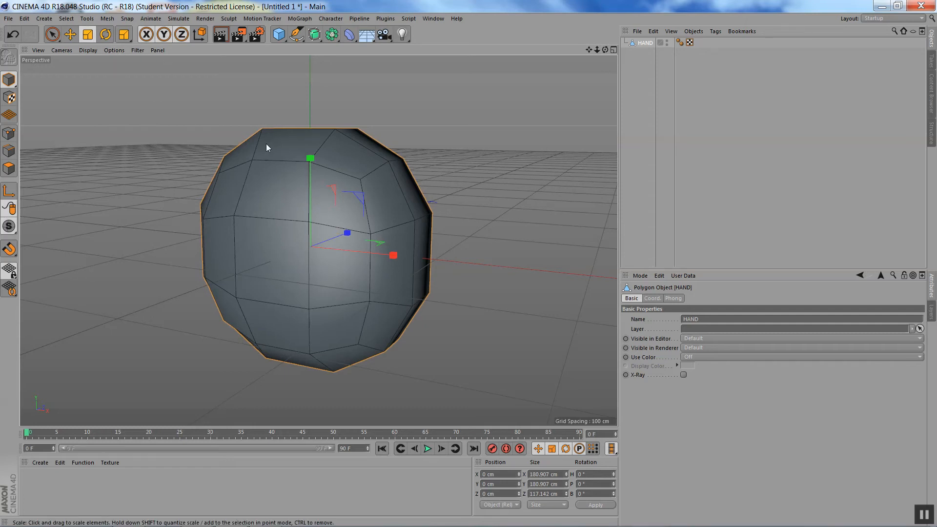
{"action": "left_click_drag", "start_coordinate": [605, 49], "coordinate": [530, 66]}
{"action": "left_click", "coordinate": [94, 37]}
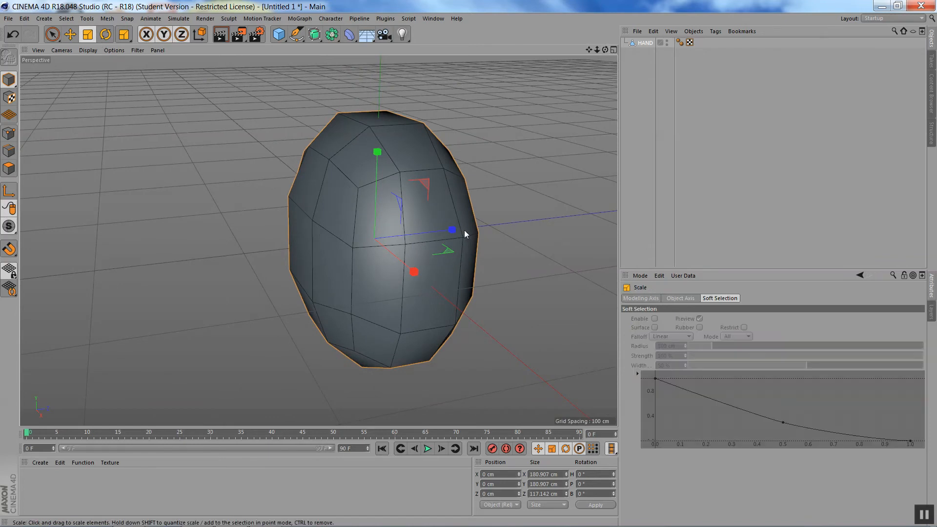
{"action": "left_click_drag", "start_coordinate": [453, 230], "coordinate": [442, 232]}
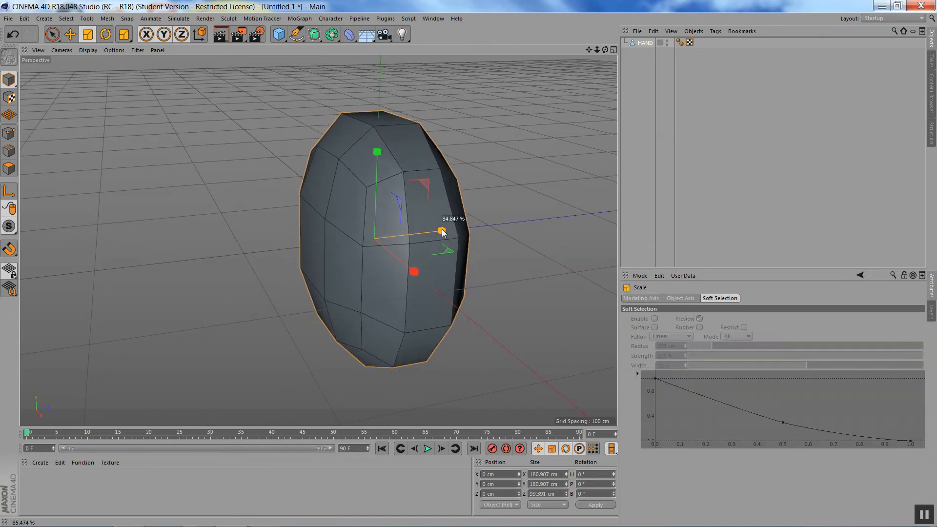
Select the strip of four adjacent polygons along the upper rim of the HAND mesh with Live Selection.
{"action": "mouse_move", "coordinate": [605, 49]}
{"action": "left_mouse_down"}
{"action": "mouse_move", "coordinate": [708, 43]}
{"action": "mouse_move", "coordinate": [581, 41]}
{"action": "mouse_move", "coordinate": [671, 24]}
{"action": "mouse_move", "coordinate": [700, 35]}
{"action": "mouse_move", "coordinate": [682, 49]}
{"action": "mouse_move", "coordinate": [713, 31]}
{"action": "mouse_move", "coordinate": [686, 48]}
{"action": "mouse_move", "coordinate": [693, 43]}
{"action": "mouse_move", "coordinate": [603, 52]}
{"action": "left_mouse_up"}
{"action": "key", "text": "F4"}
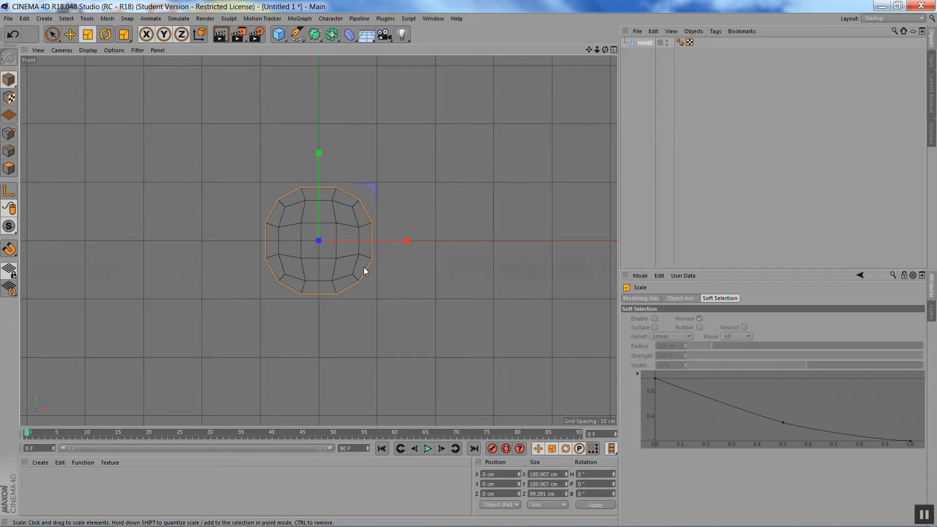
{"action": "scroll", "coordinate": [303, 216], "scroll_direction": "up", "scroll_amount": 5}
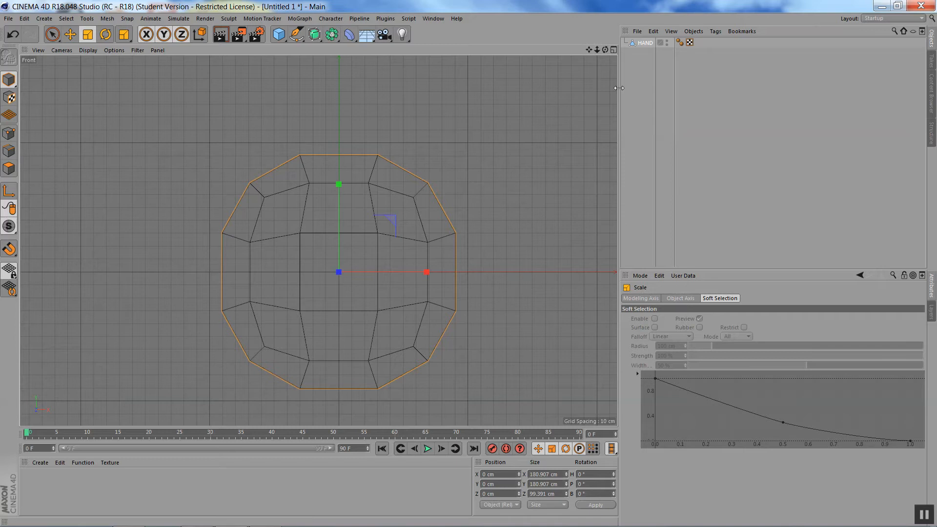
{"action": "key", "text": "F1"}
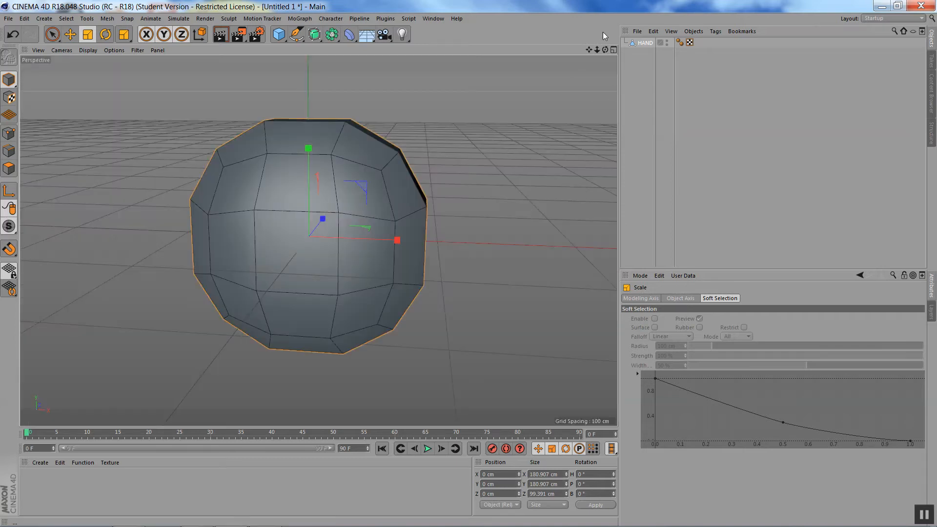
{"action": "left_click_drag", "start_coordinate": [605, 50], "coordinate": [577, 56]}
{"action": "left_click", "coordinate": [53, 34]}
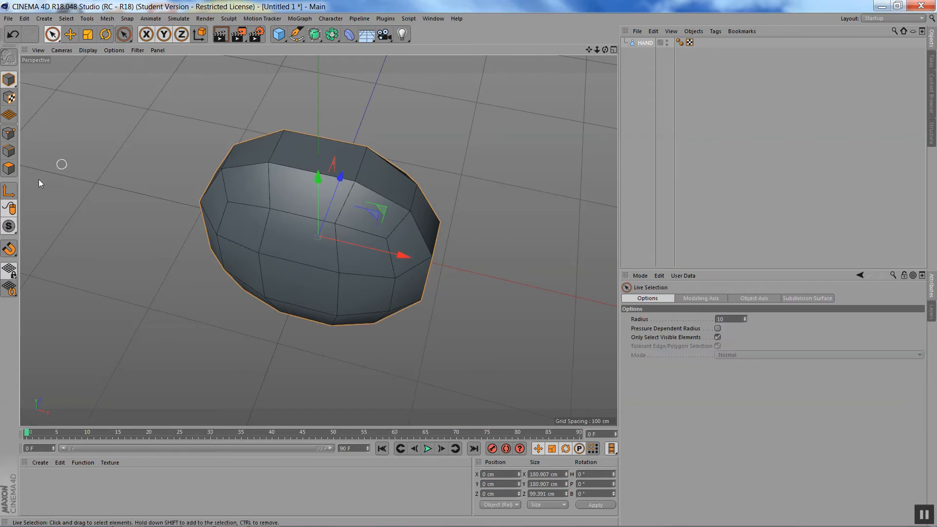
{"action": "left_click", "coordinate": [10, 169]}
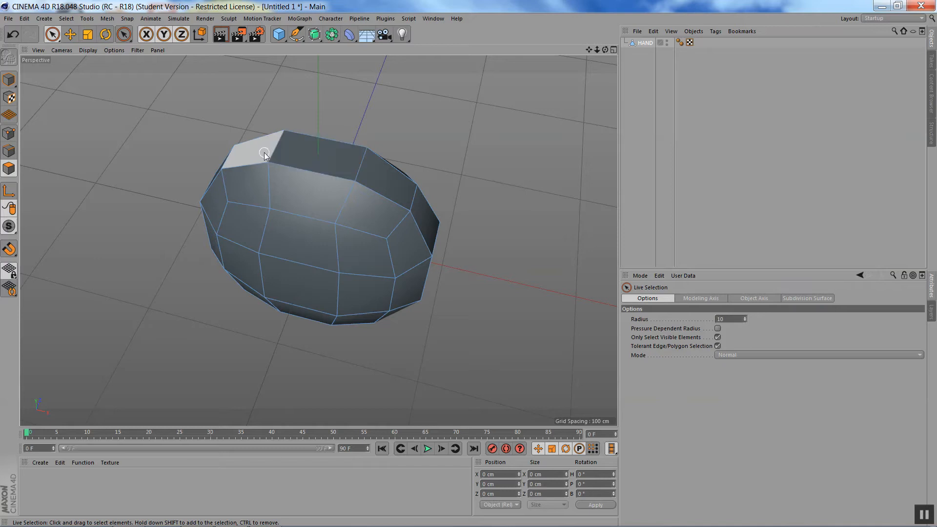
{"action": "left_click_drag", "start_coordinate": [264, 152], "coordinate": [365, 170]}
{"action": "left_click_drag", "start_coordinate": [396, 194], "coordinate": [418, 209], "text": "shift"}
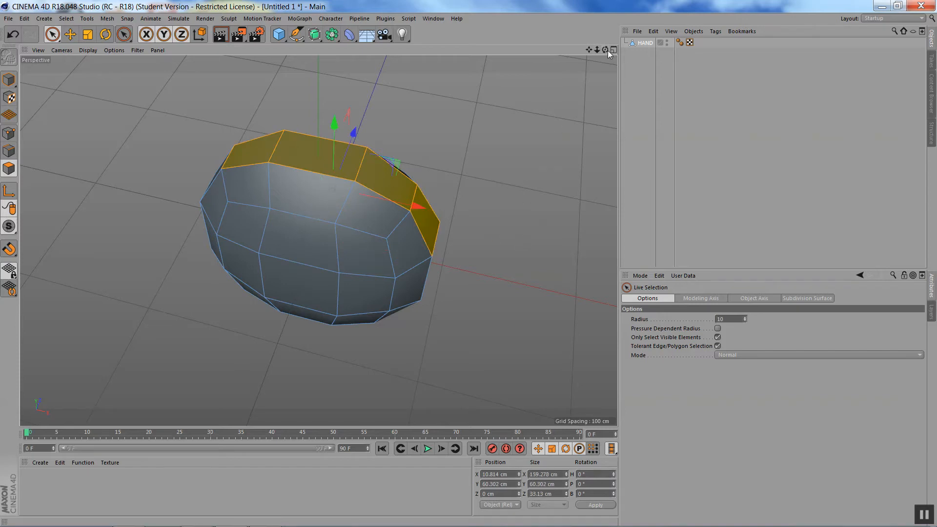
Thicken the whole HAND object by scaling it along the Z axis to about 113 cm.
{"action": "left_click_drag", "start_coordinate": [606, 50], "coordinate": [467, 47]}
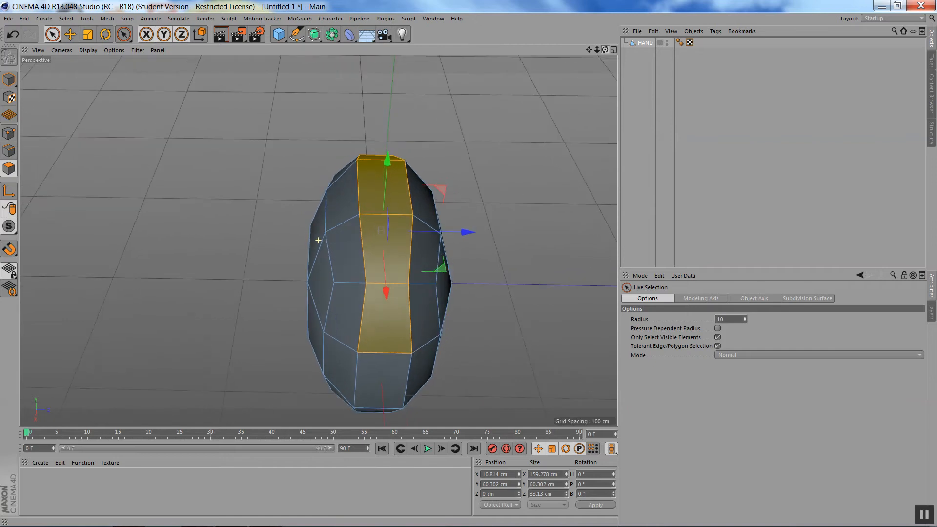
{"action": "left_click", "coordinate": [8, 81]}
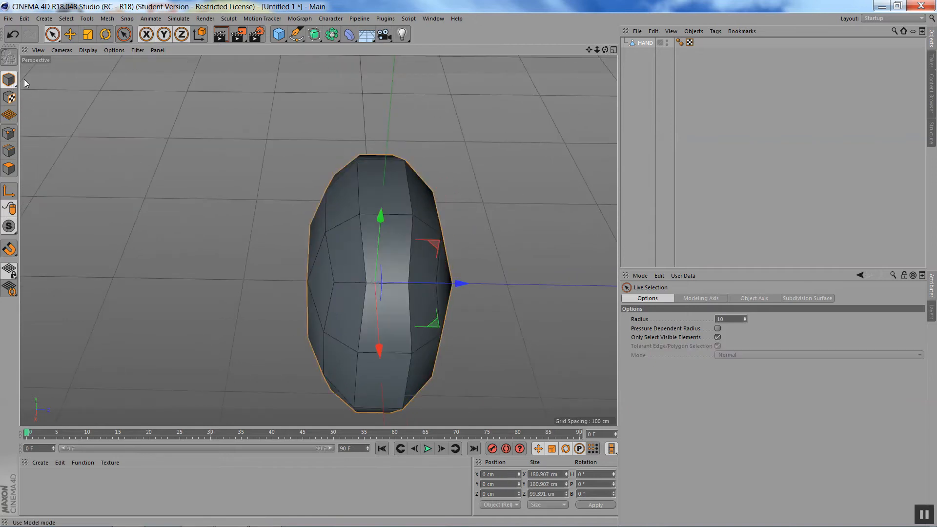
{"action": "left_click", "coordinate": [87, 35]}
{"action": "left_click_drag", "start_coordinate": [465, 285], "coordinate": [477, 284]}
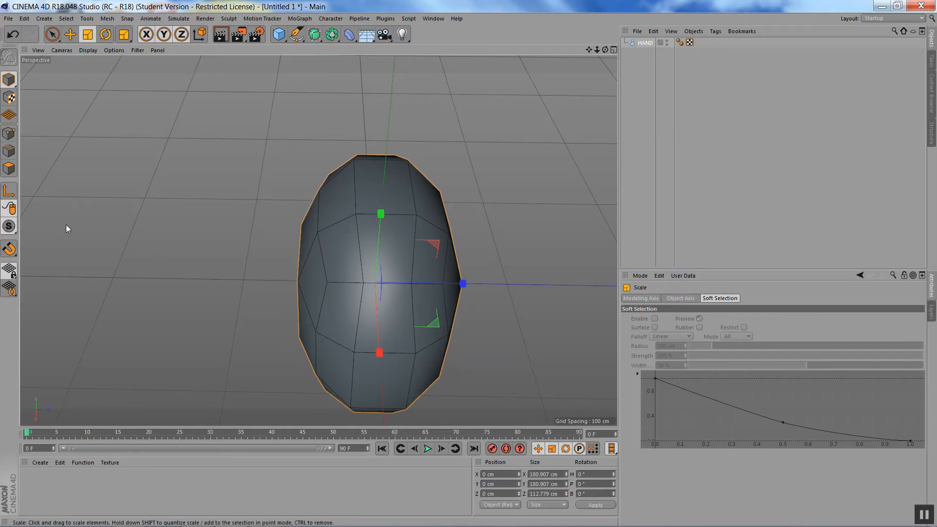
Return to polygon mode with the rim polygons selected and detach the mesh Create Tools as a floating palette beside the model.
{"action": "left_click", "coordinate": [7, 169]}
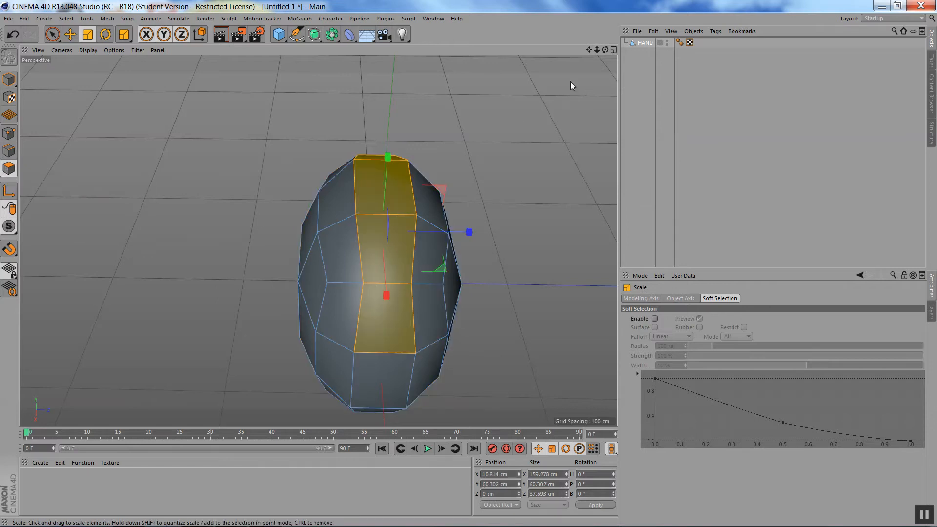
{"action": "left_click_drag", "start_coordinate": [606, 50], "coordinate": [569, 101]}
{"action": "left_click_drag", "start_coordinate": [589, 49], "coordinate": [542, 81]}
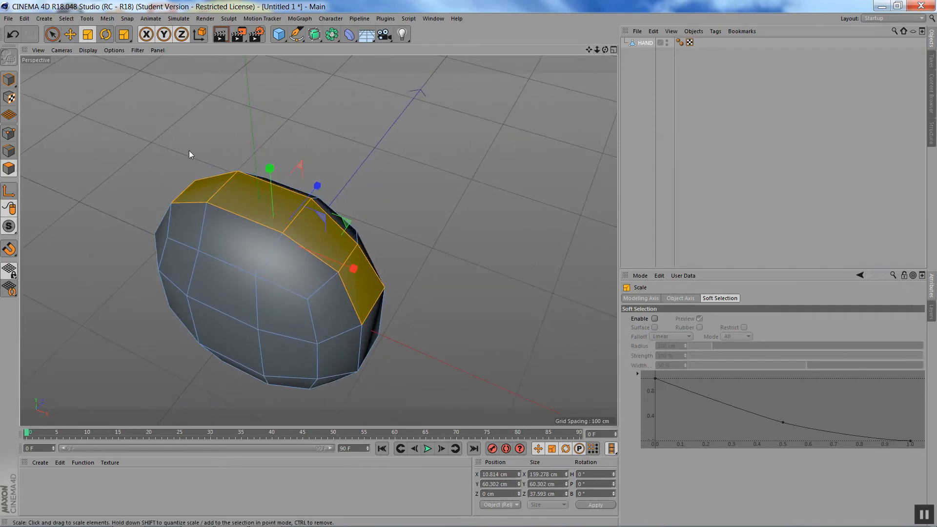
{"action": "left_click", "coordinate": [106, 19]}
{"action": "mouse_move", "coordinate": [117, 45]}
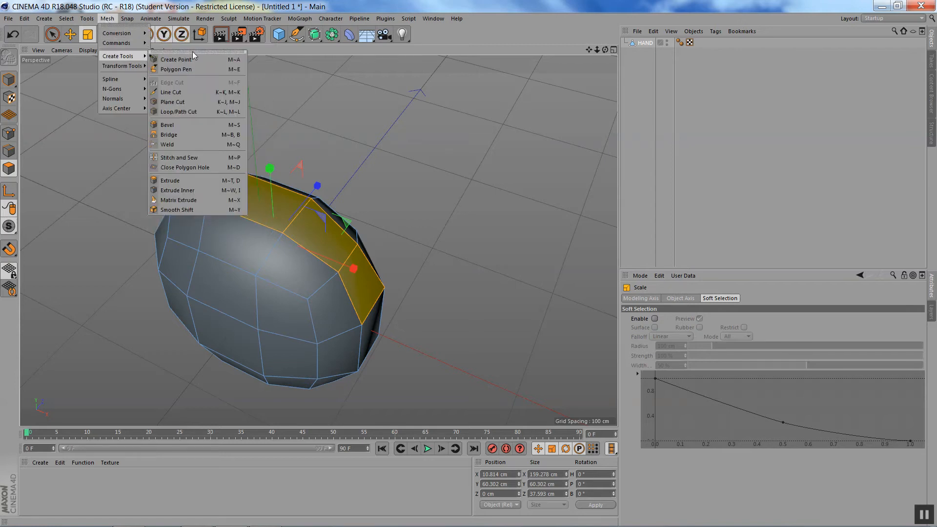
{"action": "left_click", "coordinate": [193, 51]}
{"action": "left_click_drag", "start_coordinate": [178, 40], "coordinate": [71, 82]}
{"action": "left_click", "coordinate": [108, 18]}
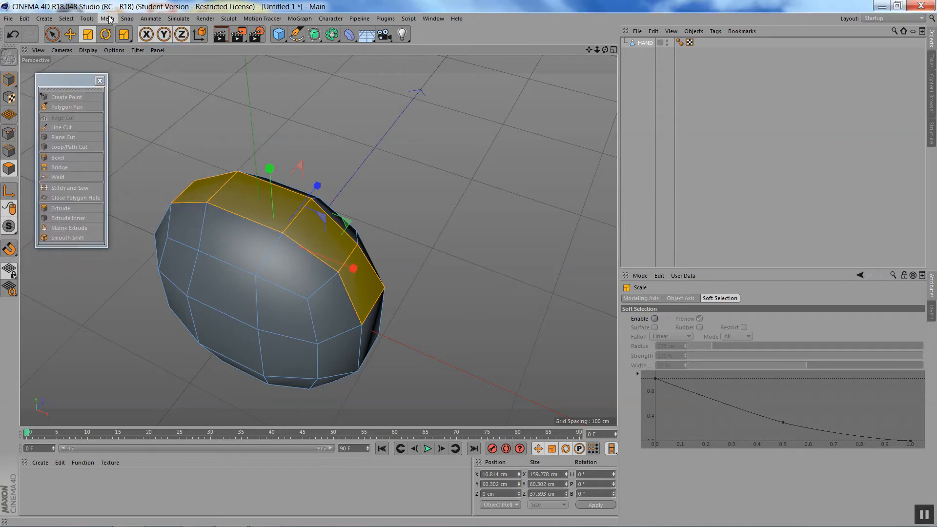
{"action": "mouse_move", "coordinate": [121, 57]}
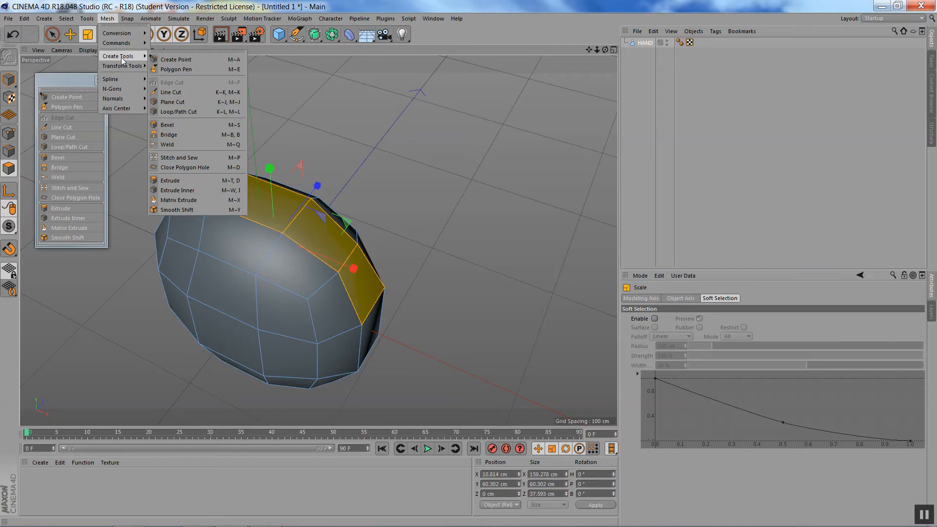
{"action": "left_click", "coordinate": [280, 51]}
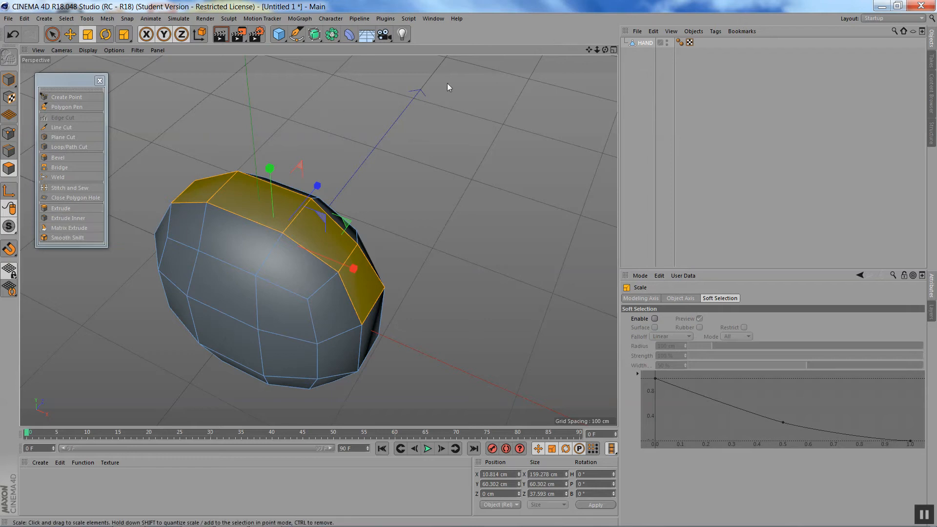
Close the floating Create Tools palette and extrude the four selected rim polygons about 8.7 cm as separate blocks, with Preserve Groups off.
{"action": "left_click", "coordinate": [99, 81]}
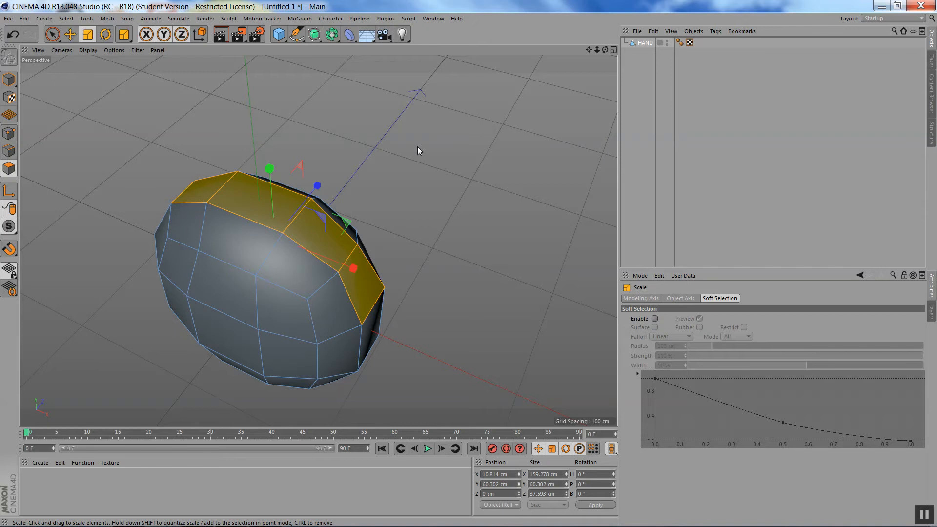
{"action": "key", "text": "d"}
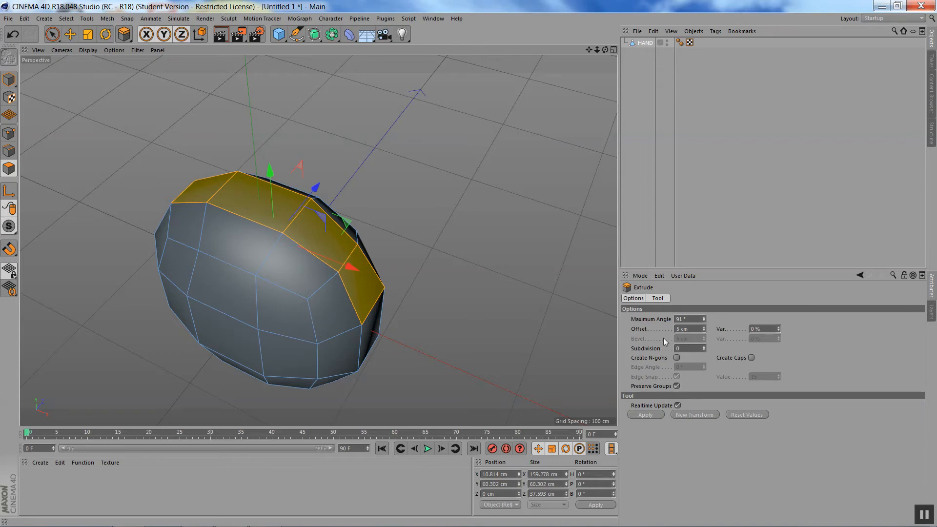
{"action": "left_click", "coordinate": [684, 348]}
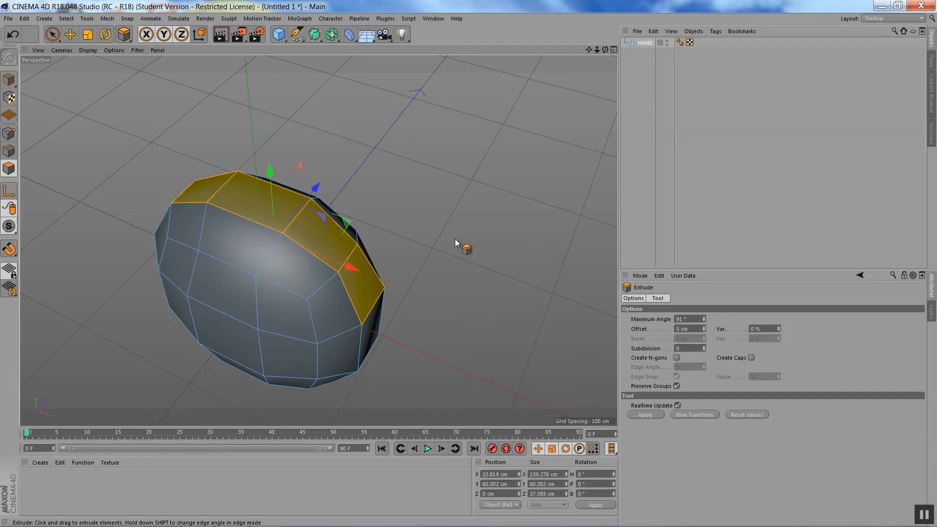
{"action": "left_click_drag", "start_coordinate": [440, 243], "coordinate": [281, 161]}
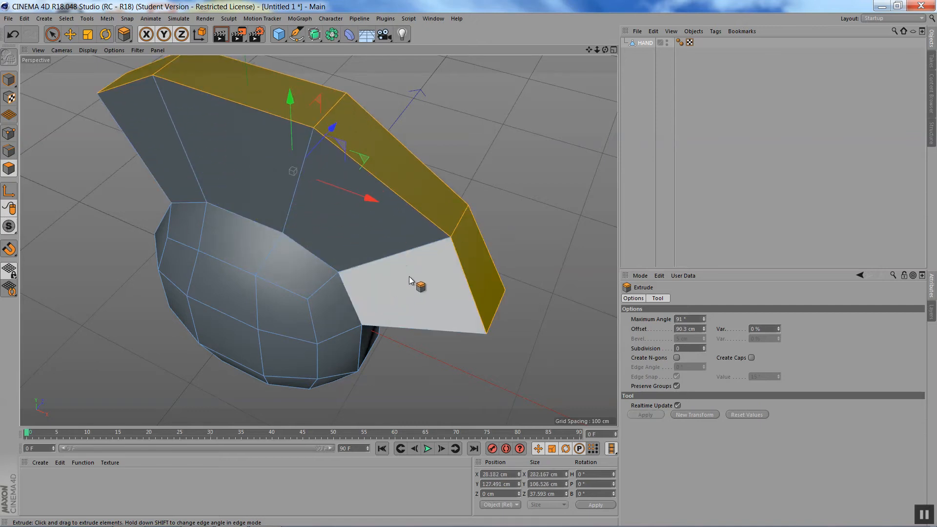
{"action": "key", "text": "ctrl+z"}
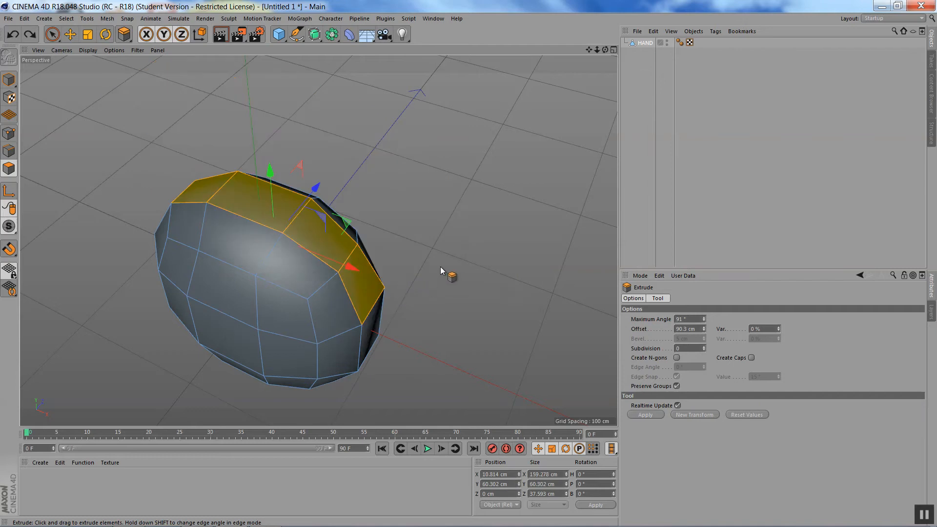
{"action": "mouse_move", "coordinate": [428, 270]}
{"action": "left_mouse_down"}
{"action": "mouse_move", "coordinate": [414, 264]}
{"action": "mouse_move", "coordinate": [427, 270]}
{"action": "left_mouse_up"}
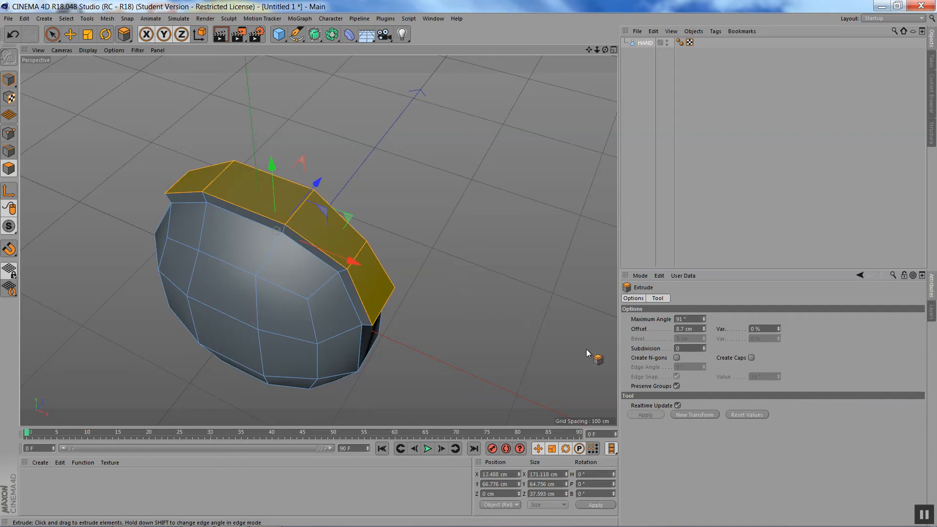
{"action": "left_click", "coordinate": [676, 386]}
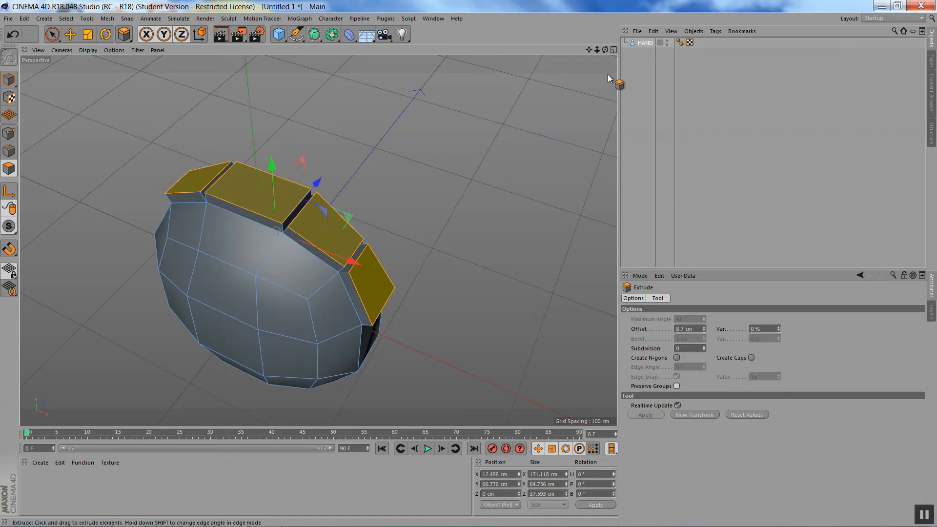
Select only the uppermost block's outer polygon with Live Selection and narrow it along X to about 40.4 cm with the Scale tool.
{"action": "mouse_move", "coordinate": [606, 50]}
{"action": "left_mouse_down"}
{"action": "mouse_move", "coordinate": [540, 51]}
{"action": "mouse_move", "coordinate": [635, 52]}
{"action": "mouse_move", "coordinate": [608, 69]}
{"action": "mouse_move", "coordinate": [642, 72]}
{"action": "mouse_move", "coordinate": [615, 64]}
{"action": "mouse_move", "coordinate": [633, 52]}
{"action": "mouse_move", "coordinate": [588, 55]}
{"action": "mouse_move", "coordinate": [616, 48]}
{"action": "mouse_move", "coordinate": [615, 36]}
{"action": "mouse_move", "coordinate": [645, 48]}
{"action": "mouse_move", "coordinate": [589, 51]}
{"action": "left_mouse_up"}
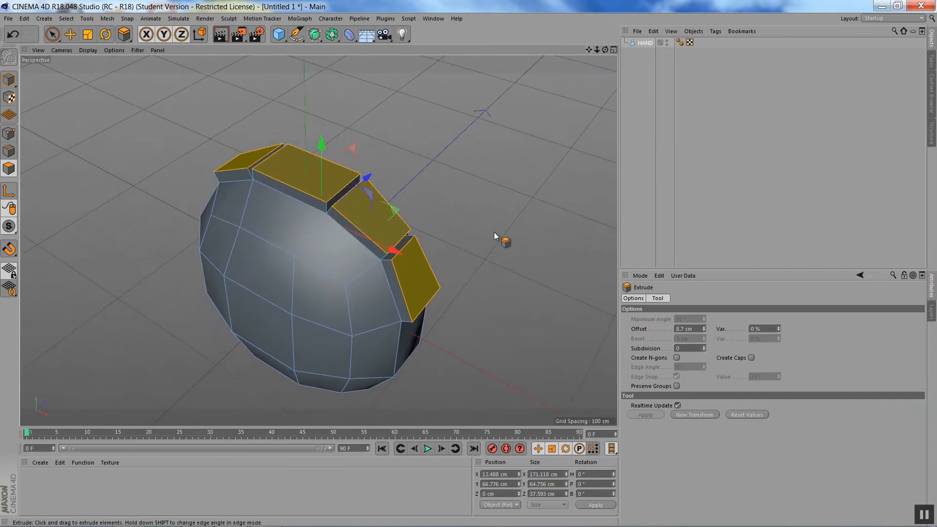
{"action": "left_click", "coordinate": [52, 34]}
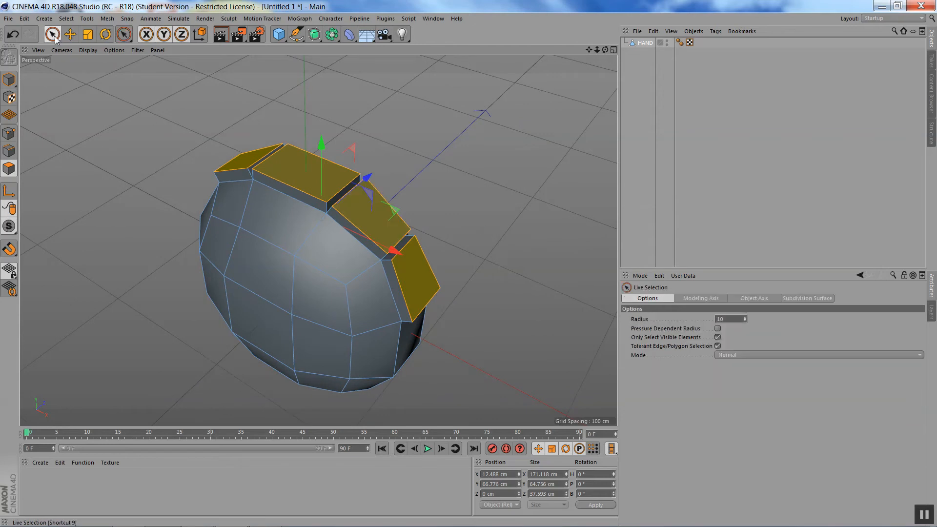
{"action": "left_click", "coordinate": [251, 161], "text": "shift"}
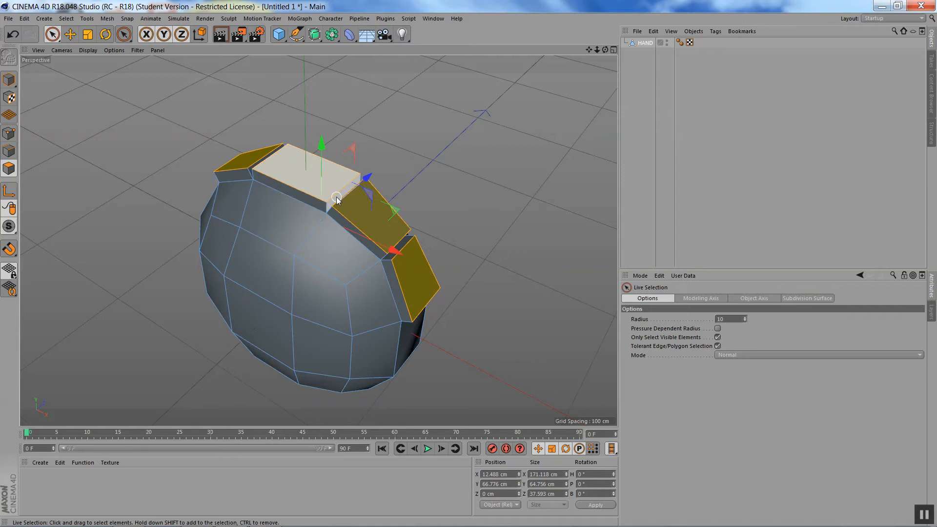
{"action": "left_click", "coordinate": [307, 182], "text": "shift"}
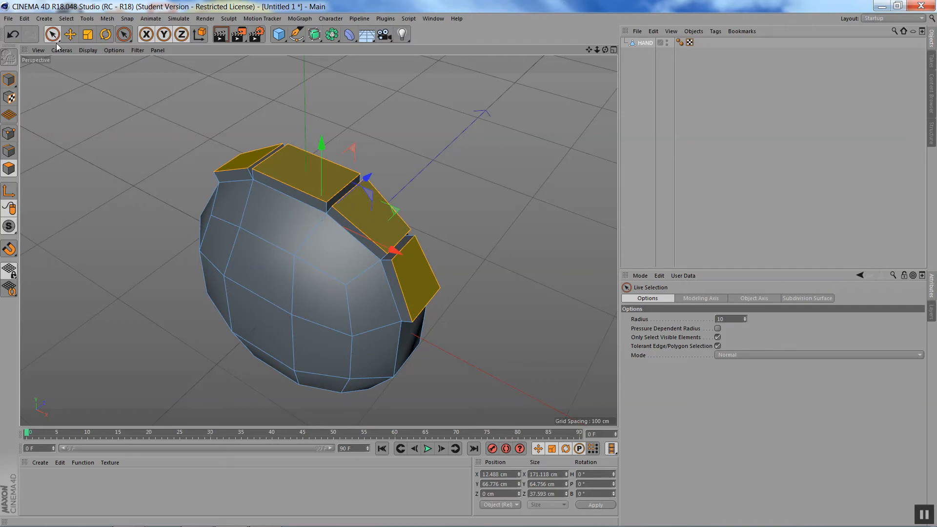
{"action": "left_click", "coordinate": [304, 171]}
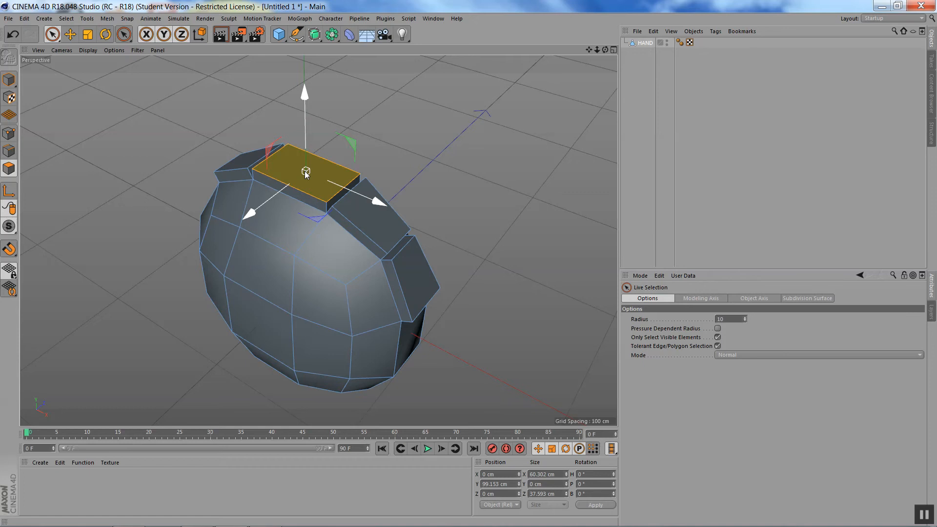
{"action": "key", "text": "t"}
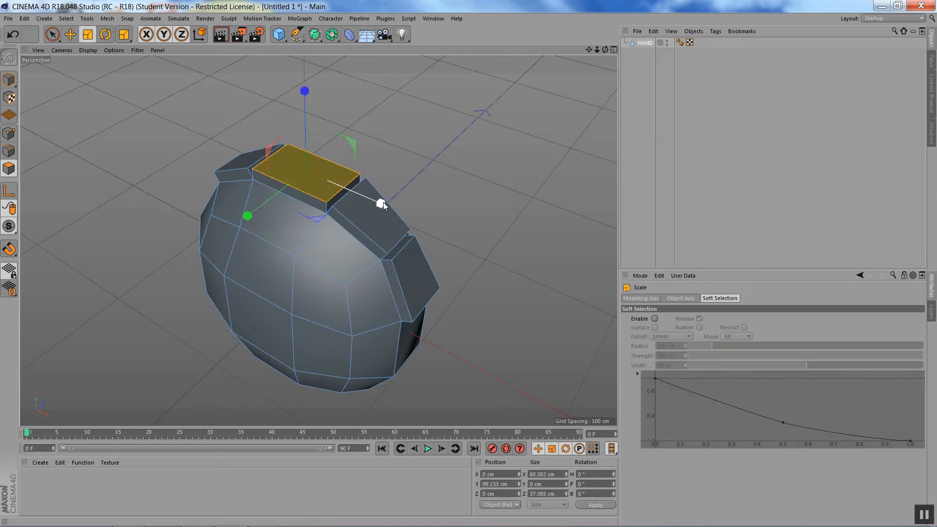
{"action": "left_click_drag", "start_coordinate": [382, 208], "coordinate": [372, 205]}
{"action": "left_click_drag", "start_coordinate": [358, 197], "coordinate": [355, 197]}
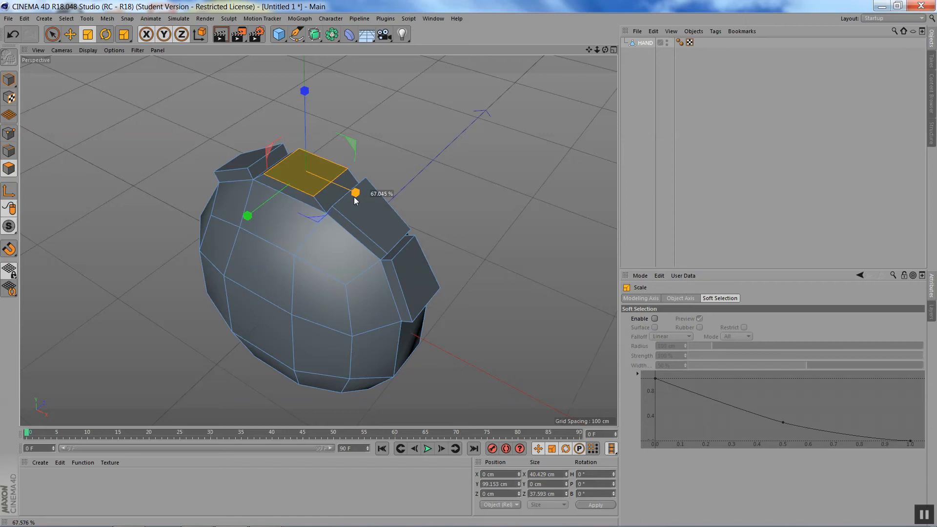
Extrude the narrowed polygon upward into a finger with a base segment about 47.3 cm long, two thin knuckle rings and a 38 cm segment.
{"action": "mouse_move", "coordinate": [603, 51]}
{"action": "left_mouse_down"}
{"action": "mouse_move", "coordinate": [567, 71]}
{"action": "mouse_move", "coordinate": [603, 45]}
{"action": "mouse_move", "coordinate": [590, 42]}
{"action": "left_mouse_up"}
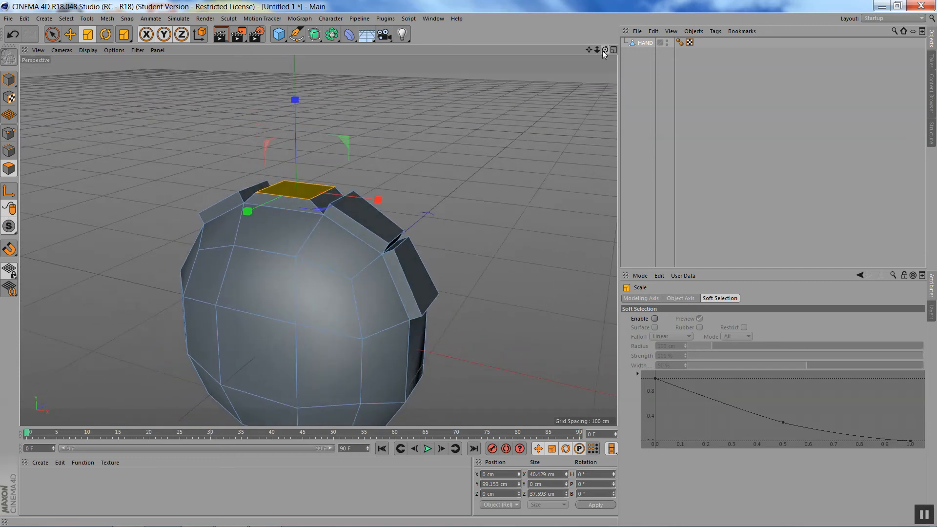
{"action": "left_click_drag", "start_coordinate": [589, 50], "coordinate": [577, 119]}
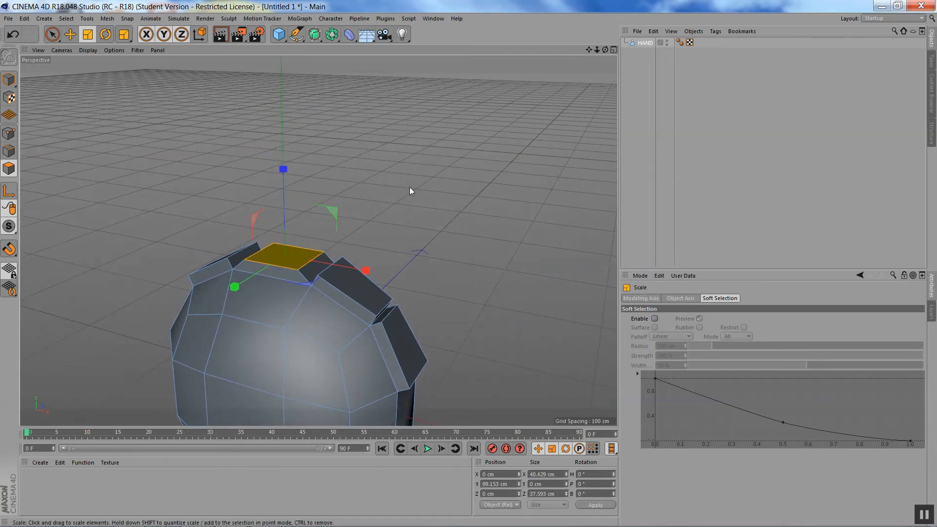
{"action": "key", "text": "d"}
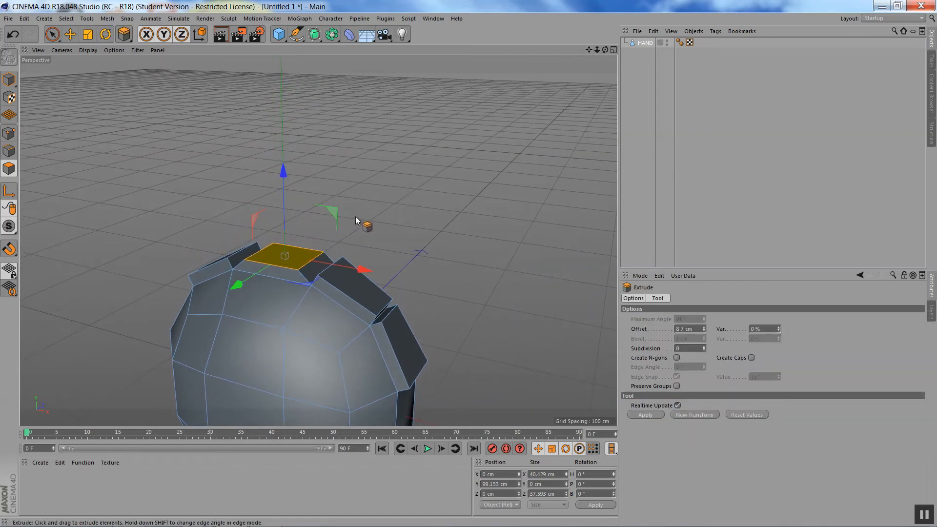
{"action": "left_click_drag", "start_coordinate": [374, 223], "coordinate": [449, 224]}
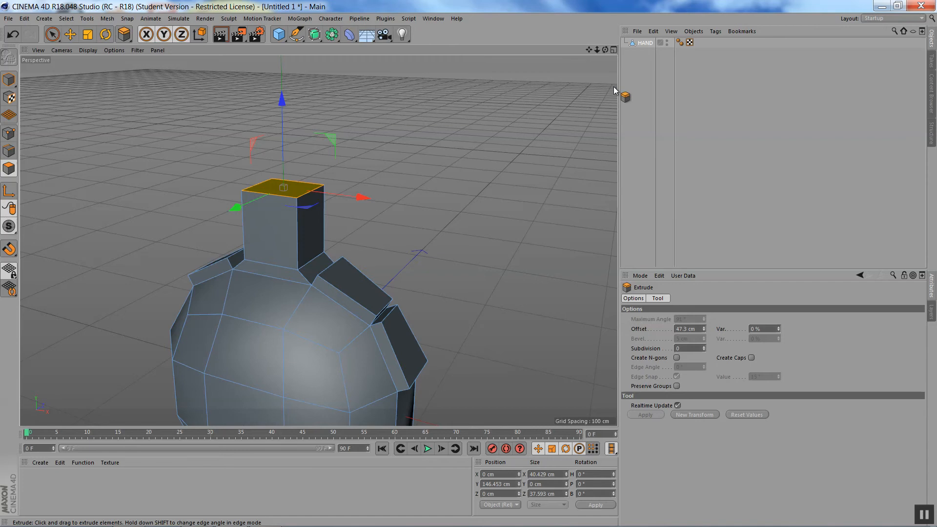
{"action": "left_click_drag", "start_coordinate": [606, 50], "coordinate": [525, 195]}
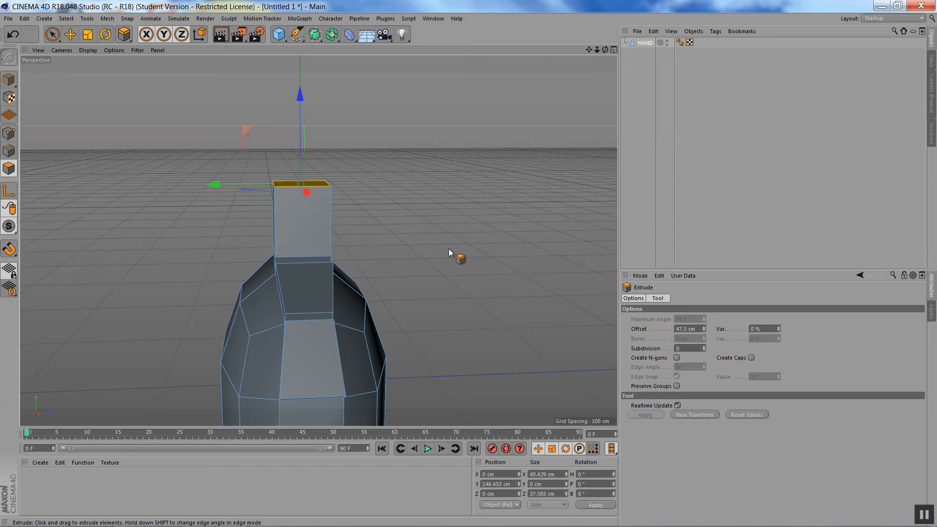
{"action": "left_click_drag", "start_coordinate": [394, 271], "coordinate": [414, 252]}
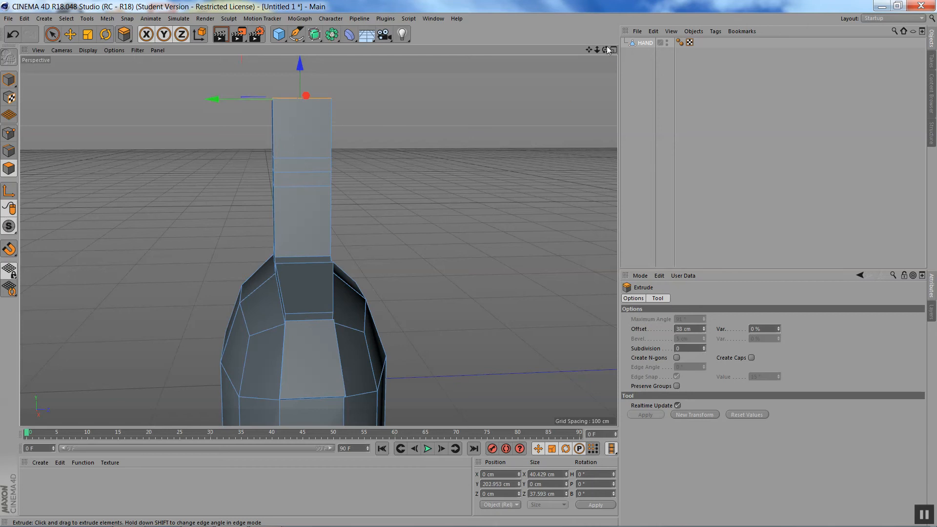
Extend the finger with two more knuckle rings, the first about 6.8 cm, a segment about 44.1 cm long and a tip of about 11.5 cm.
{"action": "left_click_drag", "start_coordinate": [589, 49], "coordinate": [608, 161]}
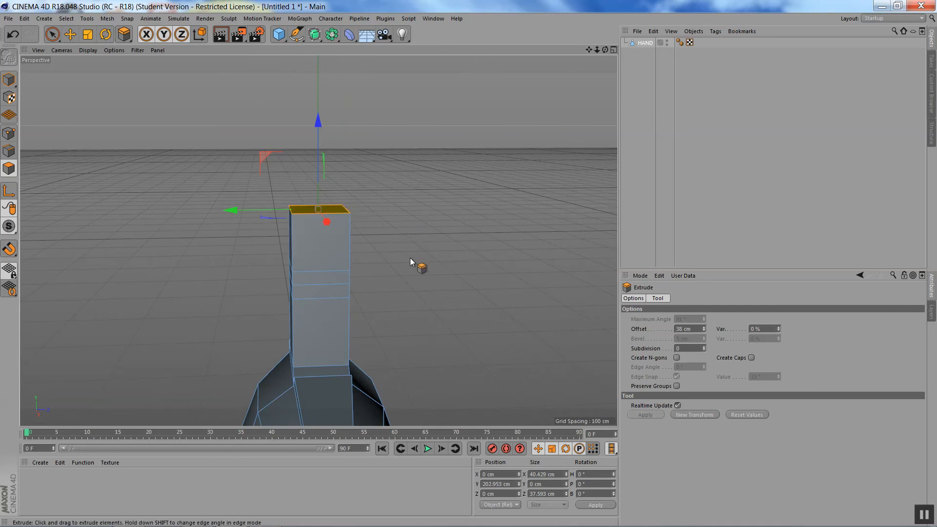
{"action": "left_click_drag", "start_coordinate": [326, 222], "coordinate": [327, 209]}
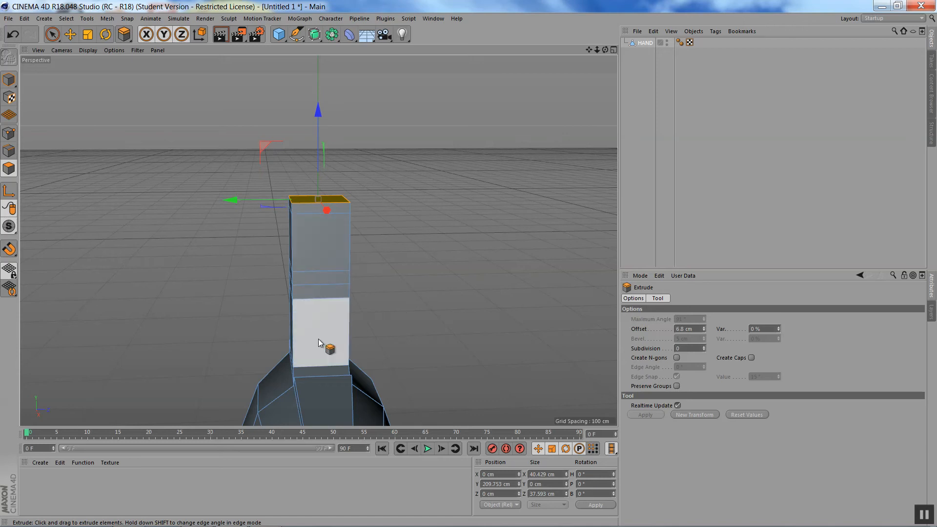
{"action": "left_click_drag", "start_coordinate": [402, 264], "coordinate": [387, 203]}
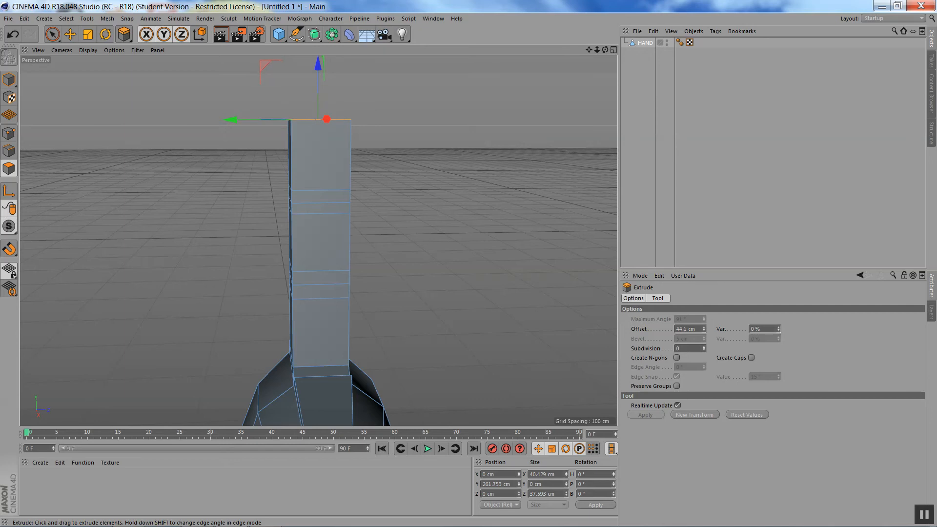
{"action": "left_click_drag", "start_coordinate": [350, 298], "coordinate": [404, 297]}
Select the outer polygon of the single extruded block on the negative X side of the finger's base with Live Selection.
{"action": "left_click_drag", "start_coordinate": [606, 49], "coordinate": [698, 75]}
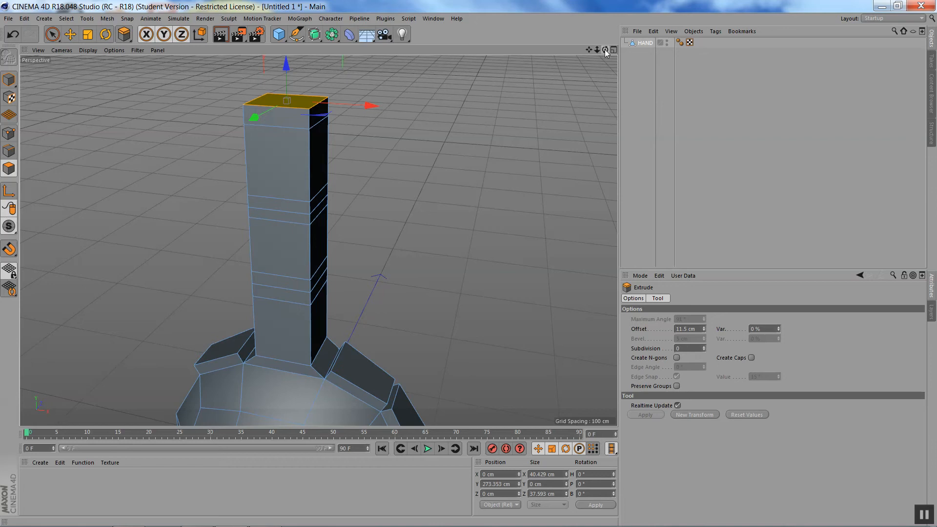
{"action": "left_click_drag", "start_coordinate": [587, 49], "coordinate": [319, 241]}
{"action": "left_click_drag", "start_coordinate": [605, 50], "coordinate": [319, 241]}
{"action": "left_click_drag", "start_coordinate": [595, 51], "coordinate": [319, 241]}
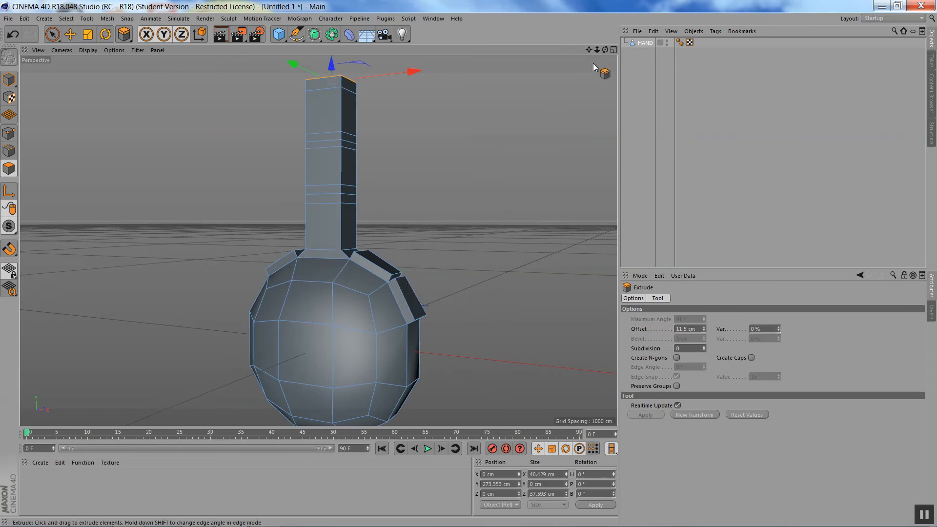
{"action": "left_click_drag", "start_coordinate": [588, 50], "coordinate": [607, 52]}
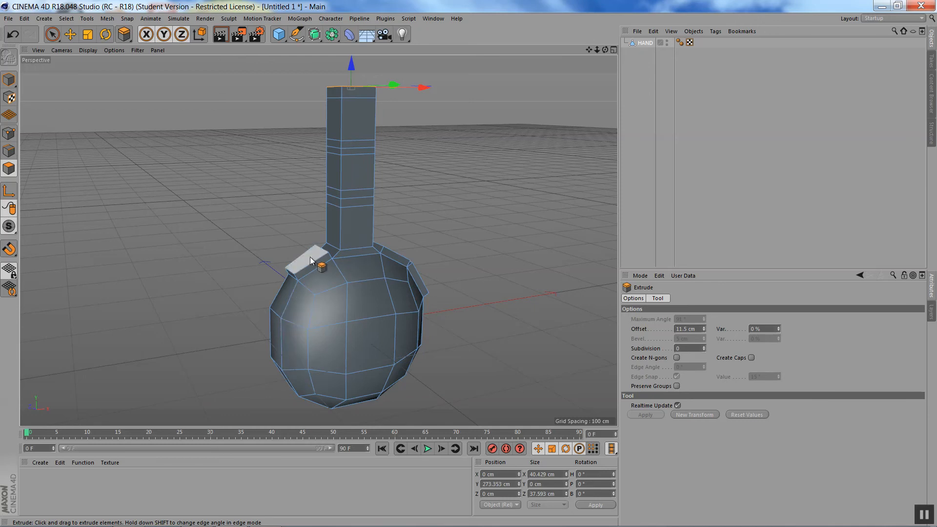
{"action": "left_click", "coordinate": [52, 34]}
{"action": "scroll", "coordinate": [309, 251], "scroll_direction": "up", "scroll_amount": 1}
{"action": "scroll", "coordinate": [308, 259], "scroll_direction": "up", "scroll_amount": 2}
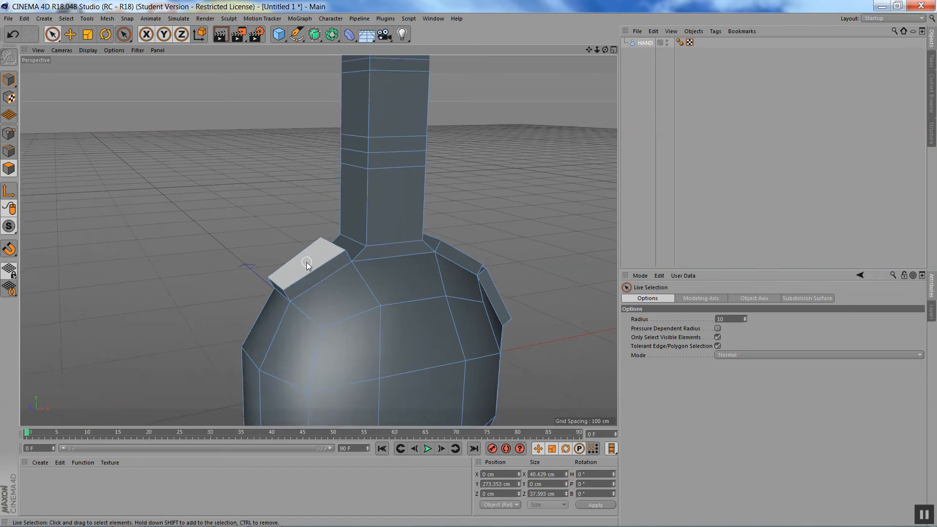
{"action": "left_click", "coordinate": [307, 266]}
Widen the lower outer edge of that block's face to about 36.2 cm by scaling it in edge mode.
{"action": "mouse_move", "coordinate": [606, 50]}
{"action": "left_mouse_down"}
{"action": "mouse_move", "coordinate": [532, 51]}
{"action": "mouse_move", "coordinate": [614, 51]}
{"action": "left_mouse_up"}
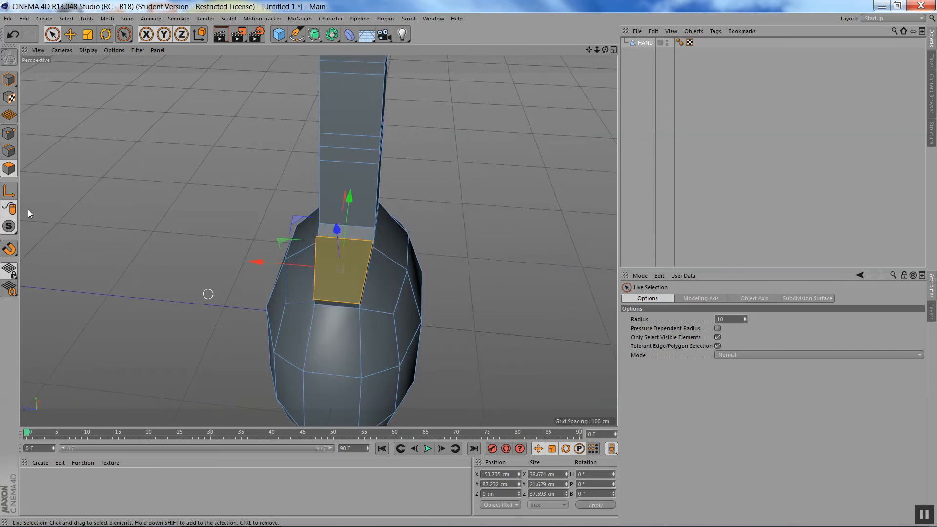
{"action": "left_click", "coordinate": [6, 155]}
{"action": "left_click", "coordinate": [341, 301]}
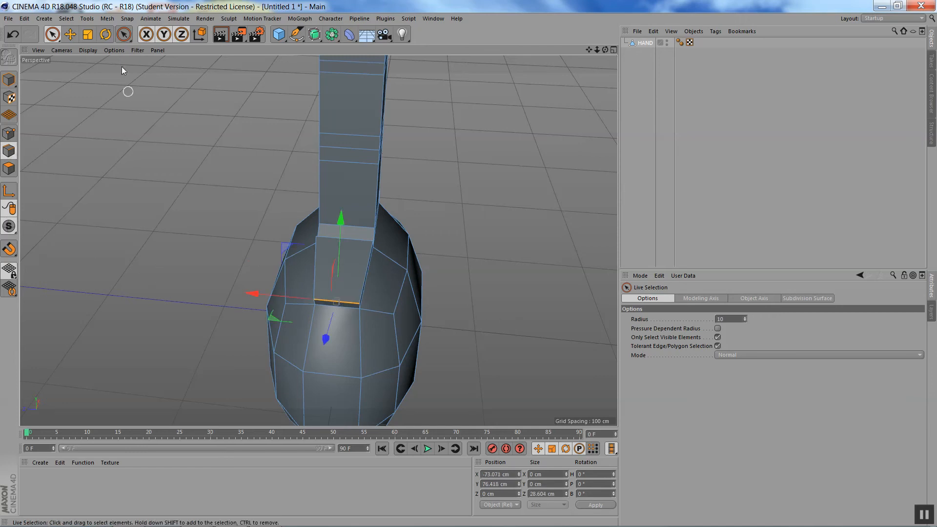
{"action": "left_click", "coordinate": [87, 35]}
{"action": "left_click_drag", "start_coordinate": [252, 294], "coordinate": [227, 294]}
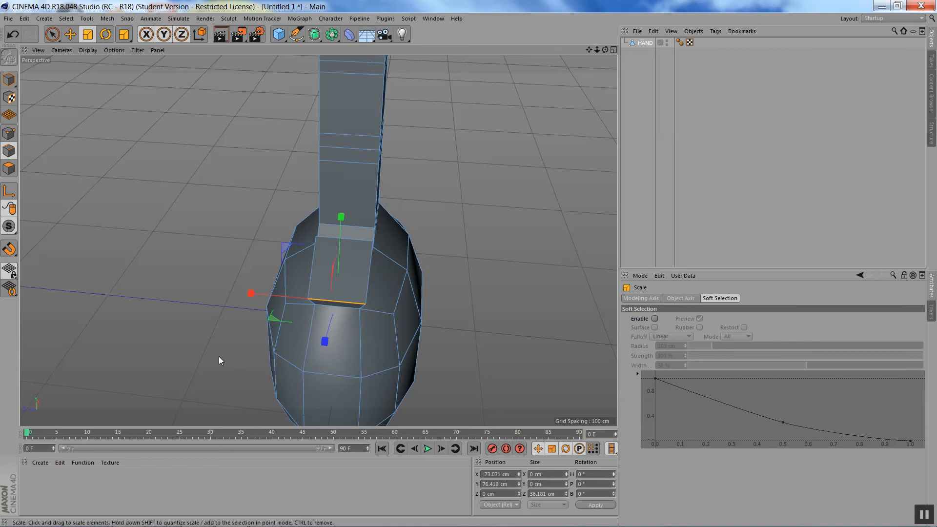
Return to polygon mode and narrow the block's outer face to about 29.3 cm in X and 16.4 cm in Y.
{"action": "left_click", "coordinate": [8, 168]}
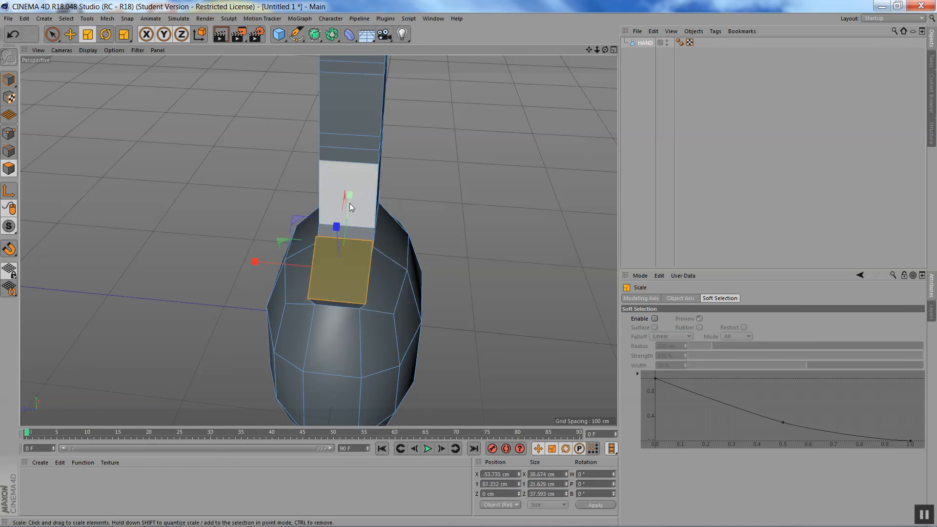
{"action": "left_click_drag", "start_coordinate": [606, 50], "coordinate": [532, 57]}
{"action": "left_click_drag", "start_coordinate": [375, 226], "coordinate": [361, 242]}
Extrude the narrowed face into a first finger segment, two knuckle rings, the second about 10.8 cm, and a middle segment of about 36.7 cm.
{"action": "mouse_move", "coordinate": [606, 50]}
{"action": "left_mouse_down"}
{"action": "mouse_move", "coordinate": [711, 11]}
{"action": "mouse_move", "coordinate": [718, 27]}
{"action": "mouse_move", "coordinate": [762, 27]}
{"action": "mouse_move", "coordinate": [752, 47]}
{"action": "mouse_move", "coordinate": [683, 59]}
{"action": "mouse_move", "coordinate": [630, 34]}
{"action": "mouse_move", "coordinate": [606, 35]}
{"action": "left_mouse_up"}
{"action": "key", "text": "d"}
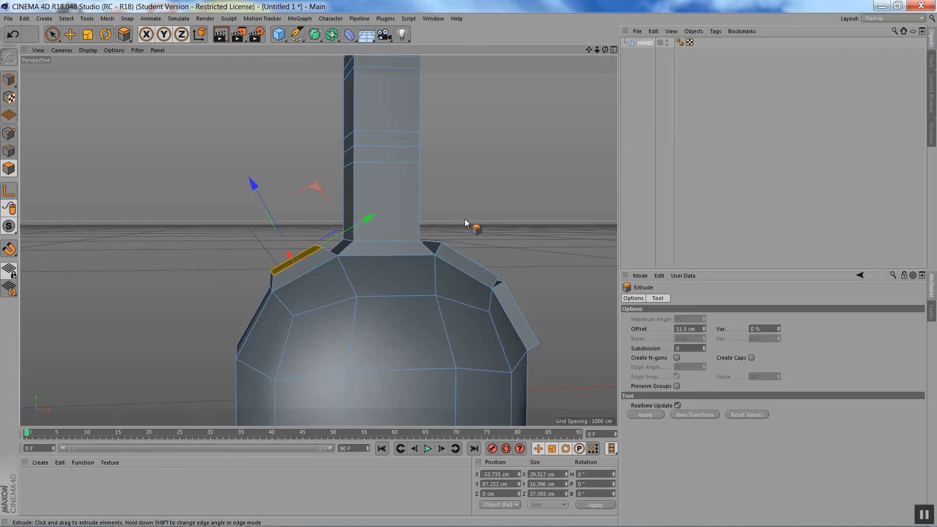
{"action": "left_click_drag", "start_coordinate": [464, 219], "coordinate": [484, 206]}
{"action": "left_click_drag", "start_coordinate": [605, 50], "coordinate": [666, 75]}
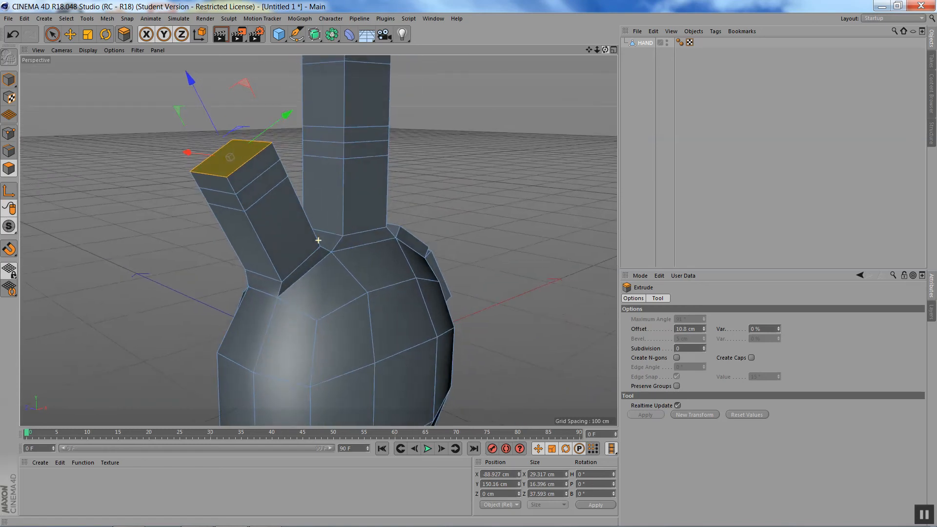
{"action": "left_click_drag", "start_coordinate": [490, 188], "coordinate": [560, 189]}
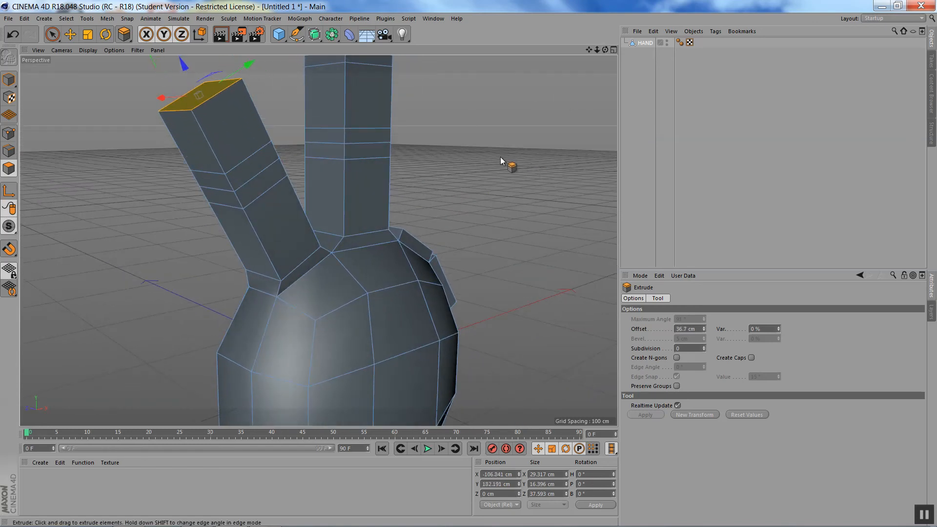
Extend the angled finger with two more knuckle rings, a segment of about 47.8 cm and a tip of about 9.6 cm.
{"action": "left_click_drag", "start_coordinate": [590, 50], "coordinate": [711, 148]}
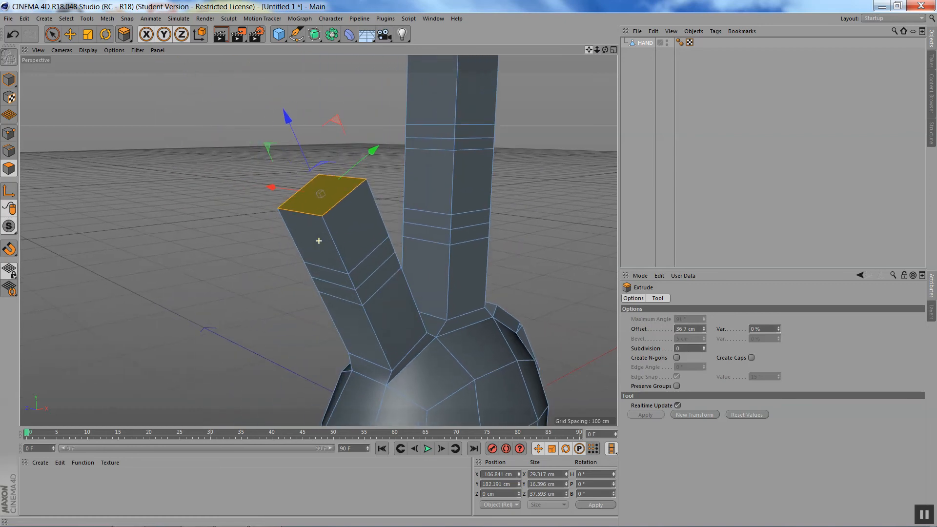
{"action": "left_click_drag", "start_coordinate": [537, 205], "coordinate": [641, 195]}
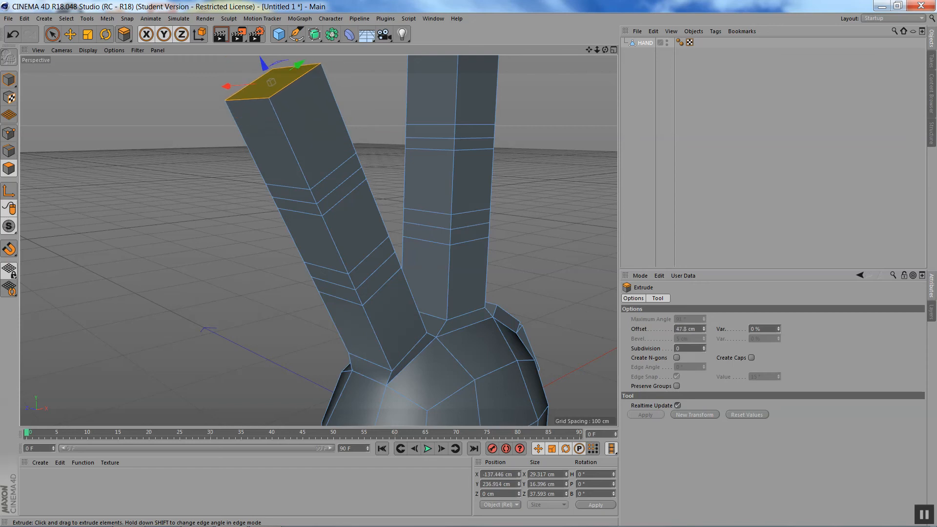
{"action": "left_click_drag", "start_coordinate": [536, 200], "coordinate": [561, 200]}
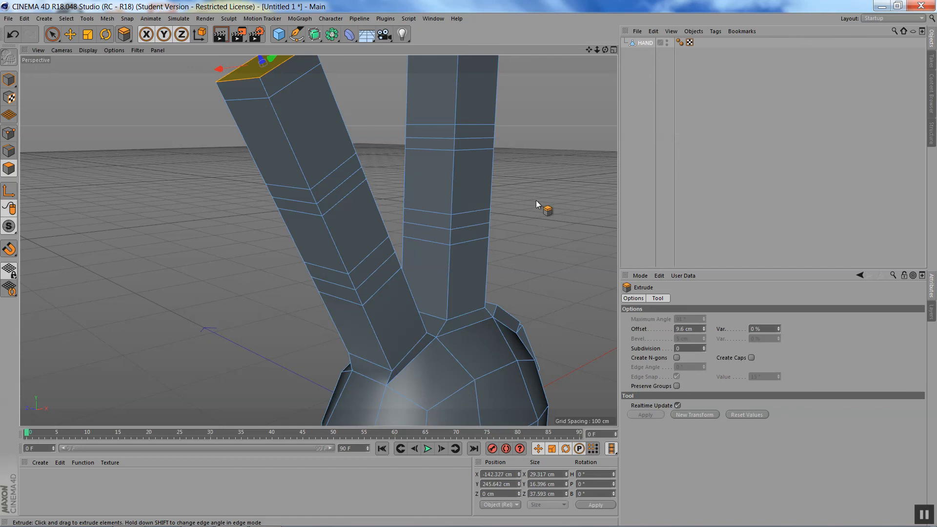
{"action": "key", "text": "F4"}
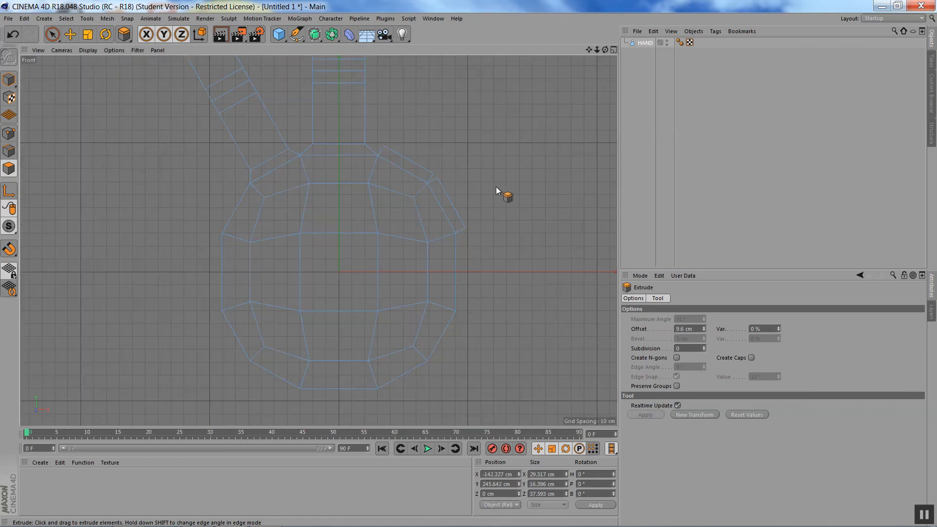
{"action": "key", "text": "h"}
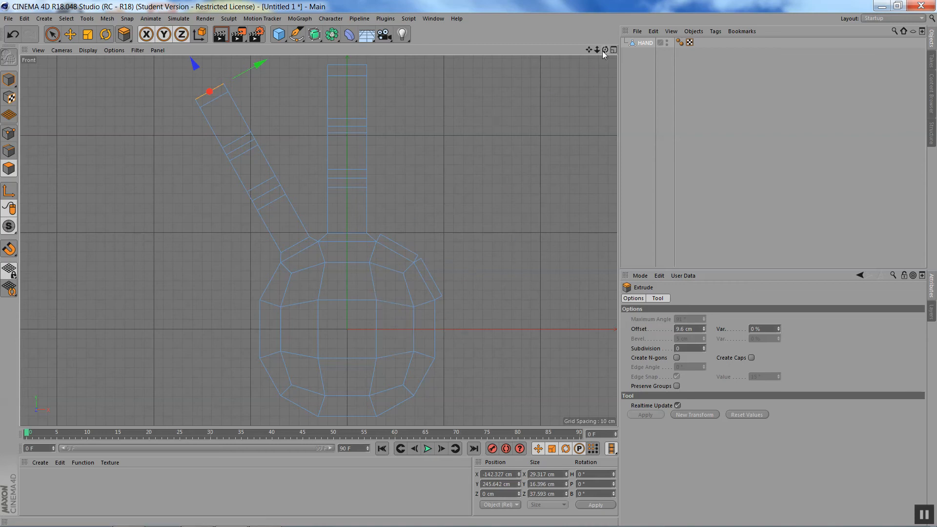
{"action": "key", "text": "F1"}
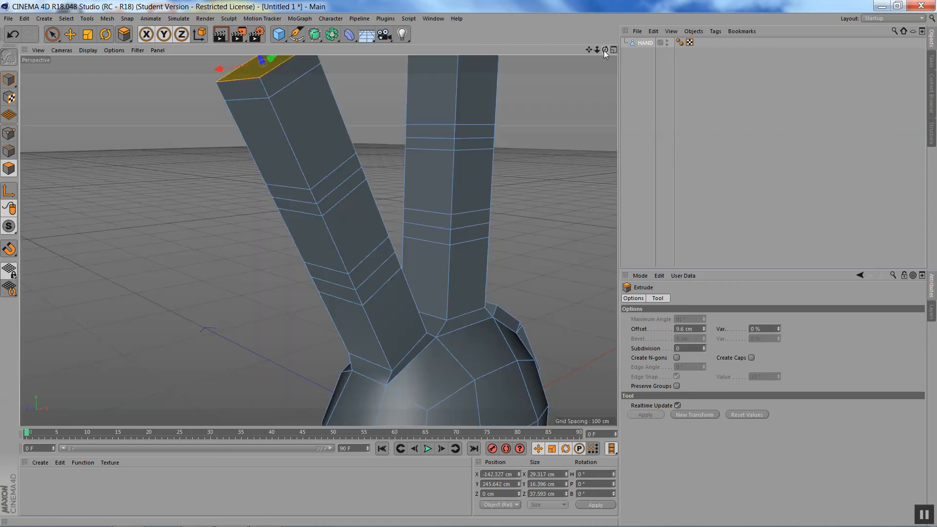
Select the middle side polygon on the palm's negative X side and extrude it about 23.6 cm as the thumb's base.
{"action": "left_click_drag", "start_coordinate": [590, 49], "coordinate": [572, 1]}
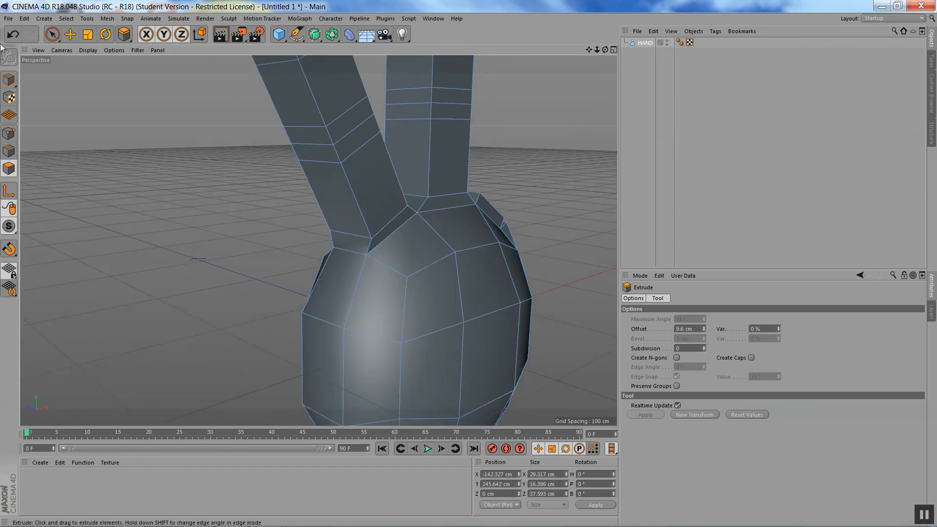
{"action": "key", "text": "space"}
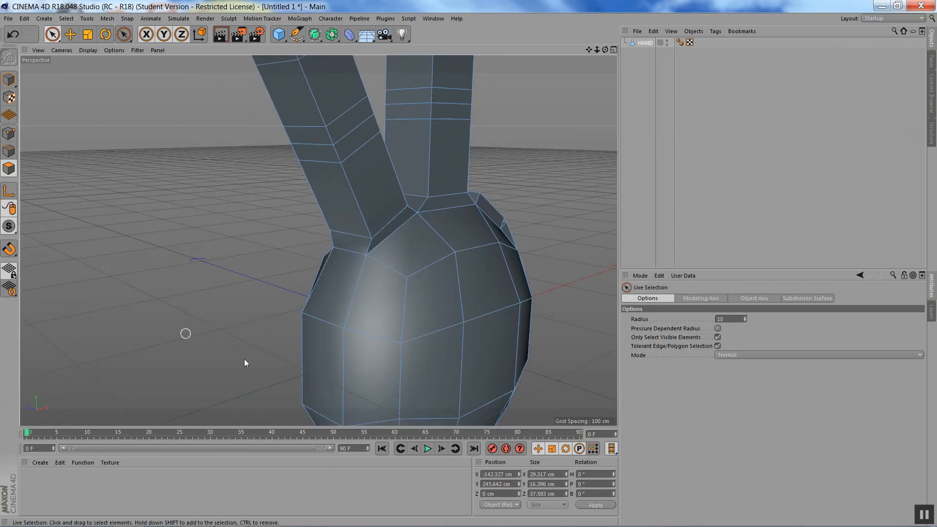
{"action": "left_click", "coordinate": [323, 364]}
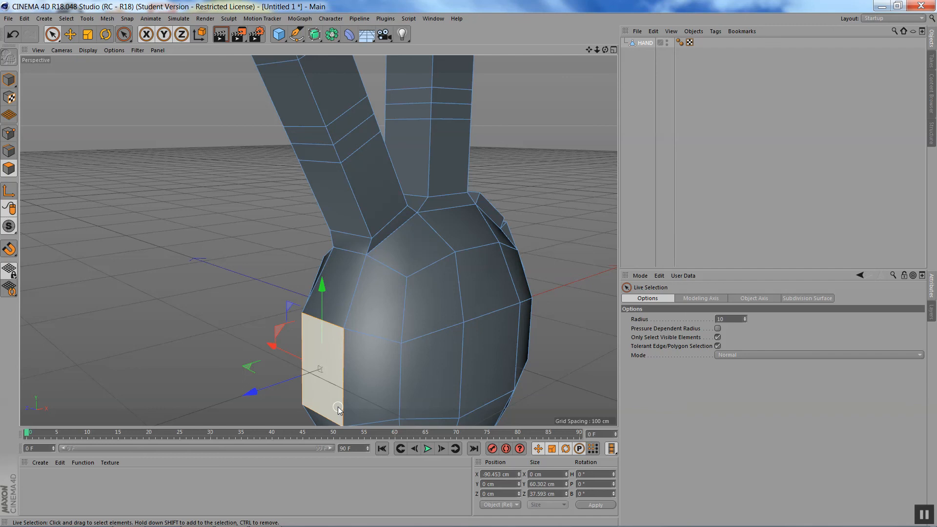
{"action": "key", "text": "d"}
{"action": "left_click_drag", "start_coordinate": [204, 345], "coordinate": [228, 345]}
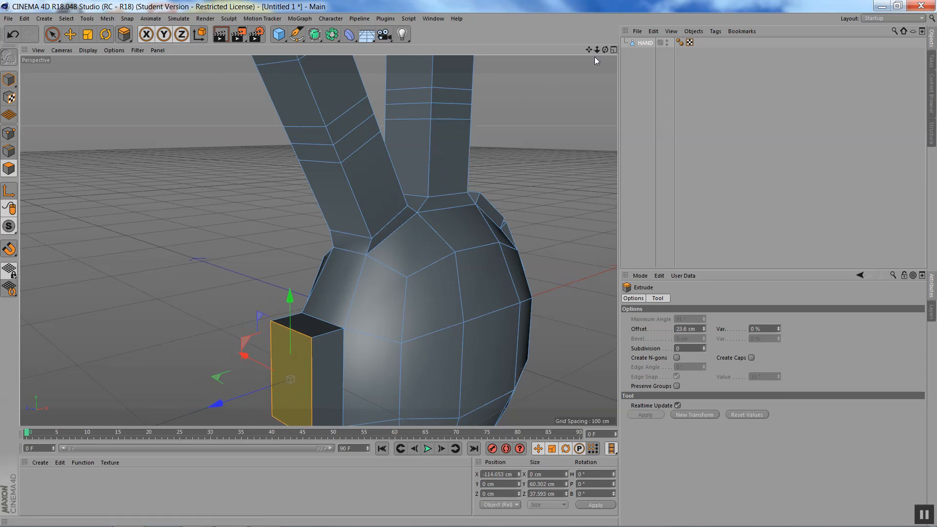
Rotate the thumb base's outer face about two axes so that it tilts upward and toward negative Z.
{"action": "left_click_drag", "start_coordinate": [605, 51], "coordinate": [521, 55]}
{"action": "left_click_drag", "start_coordinate": [589, 51], "coordinate": [576, 23]}
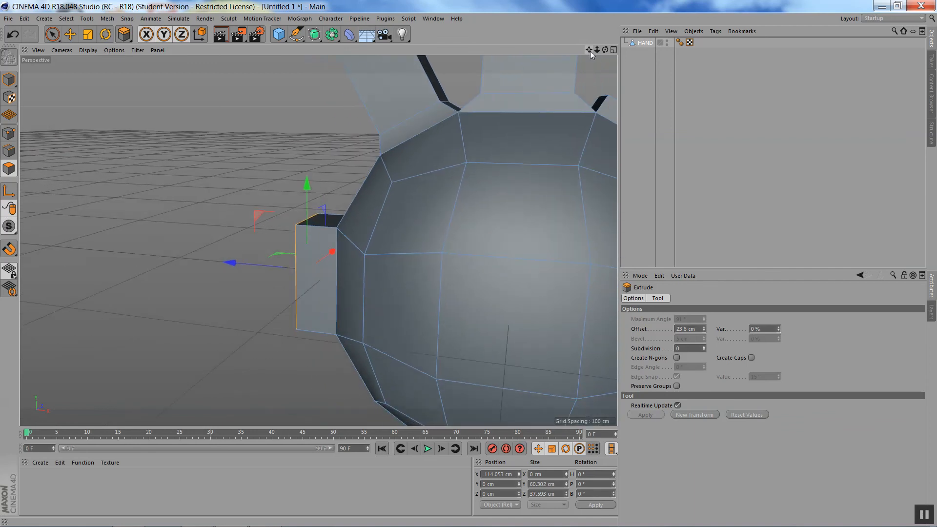
{"action": "left_click_drag", "start_coordinate": [605, 51], "coordinate": [553, 58]}
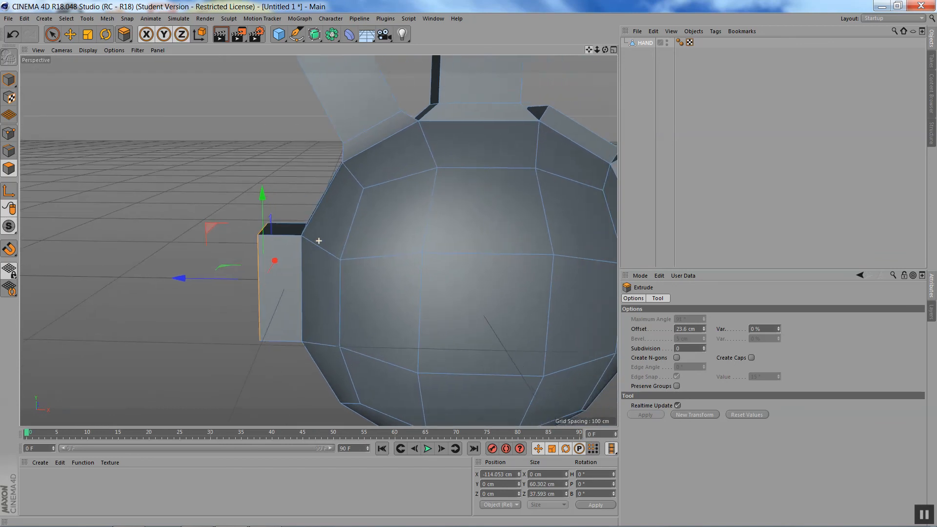
{"action": "key", "text": "r"}
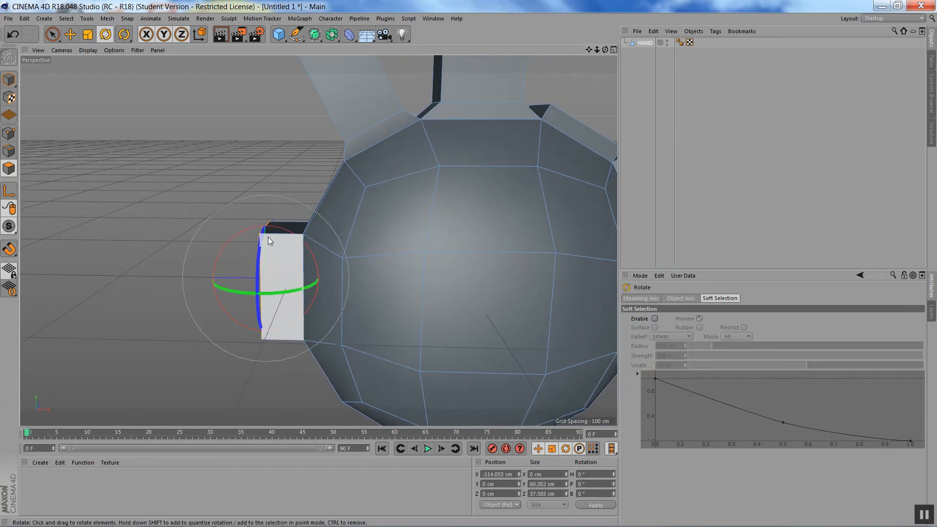
{"action": "left_click_drag", "start_coordinate": [280, 227], "coordinate": [294, 238]}
{"action": "left_click_drag", "start_coordinate": [278, 299], "coordinate": [290, 300]}
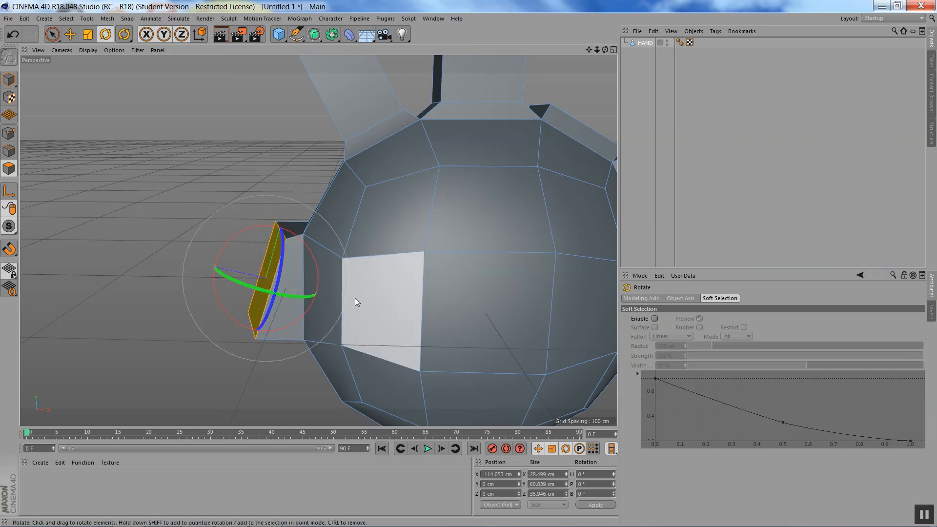
Extrude the tilted thumb face about 41.7 cm and scale its end down to about 22.1 cm in X and 35.4 cm in Y.
{"action": "left_click_drag", "start_coordinate": [605, 51], "coordinate": [529, 60]}
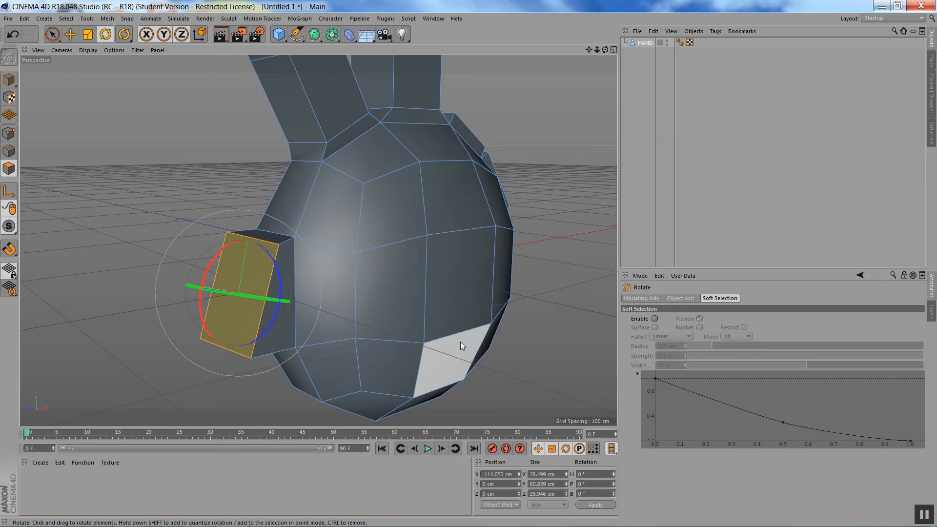
{"action": "key", "text": "d"}
{"action": "left_click_drag", "start_coordinate": [242, 396], "coordinate": [263, 396]}
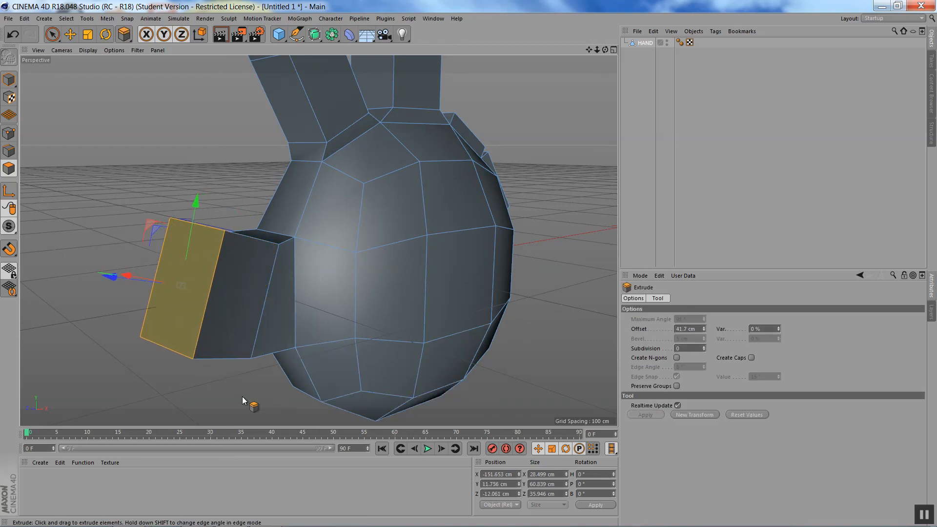
{"action": "key", "text": "t"}
{"action": "left_click_drag", "start_coordinate": [197, 201], "coordinate": [191, 238]}
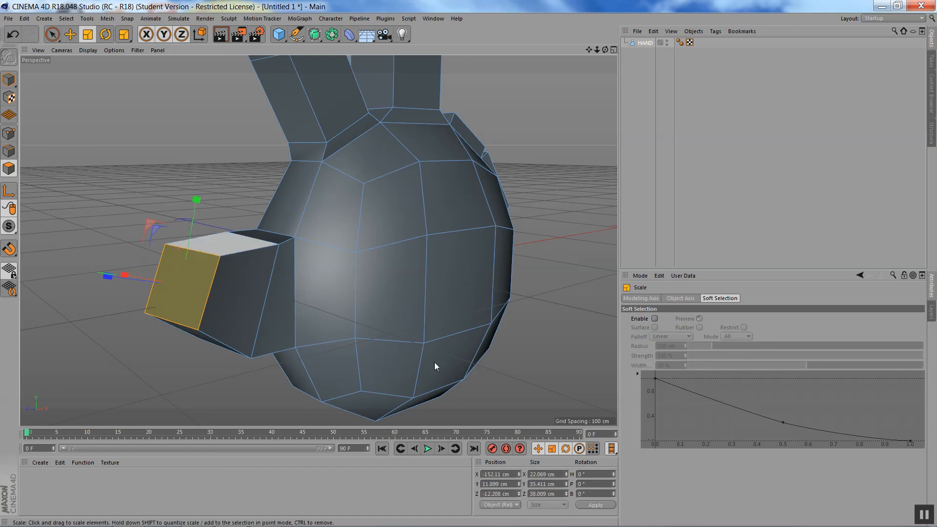
Extend the thumb from its scaled end face with two thin knuckle rings and a segment of about 48.5 cm.
{"action": "left_click_drag", "start_coordinate": [605, 50], "coordinate": [459, 55]}
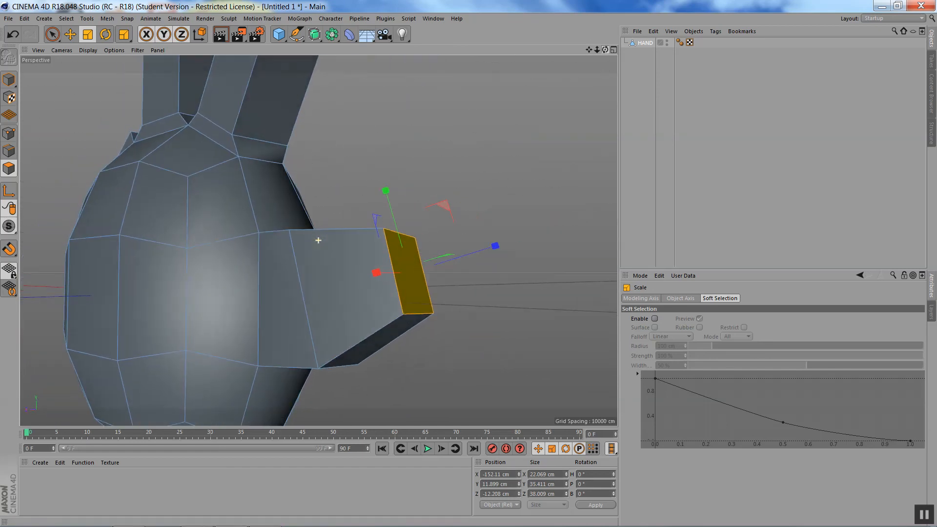
{"action": "key", "text": "d"}
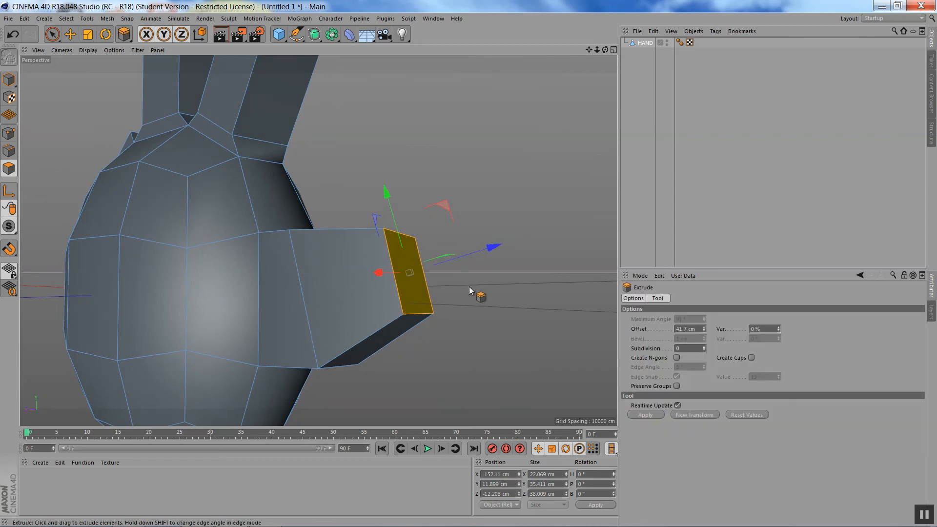
{"action": "left_click_drag", "start_coordinate": [458, 306], "coordinate": [478, 306]}
{"action": "left_click_drag", "start_coordinate": [439, 351], "coordinate": [617, 356]}
{"action": "left_click_drag", "start_coordinate": [605, 50], "coordinate": [561, 56]}
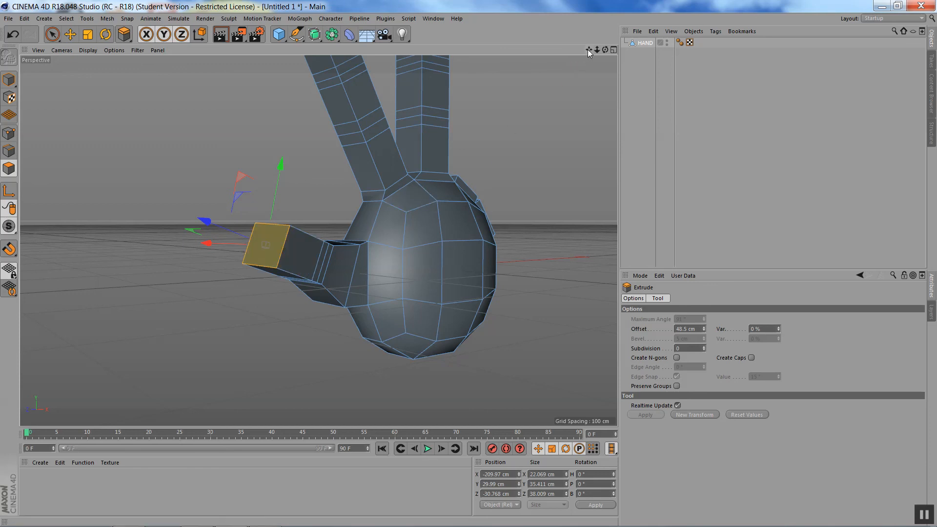
{"action": "left_click_drag", "start_coordinate": [589, 49], "coordinate": [556, 34]}
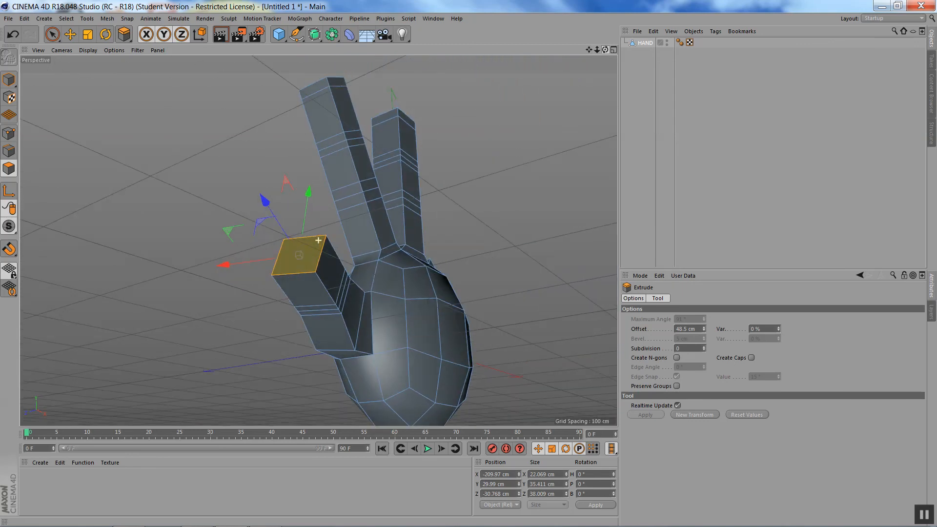
{"action": "scroll", "coordinate": [319, 241], "scroll_direction": "up", "scroll_amount": 5}
{"action": "left_click_drag", "start_coordinate": [595, 51], "coordinate": [620, 47]}
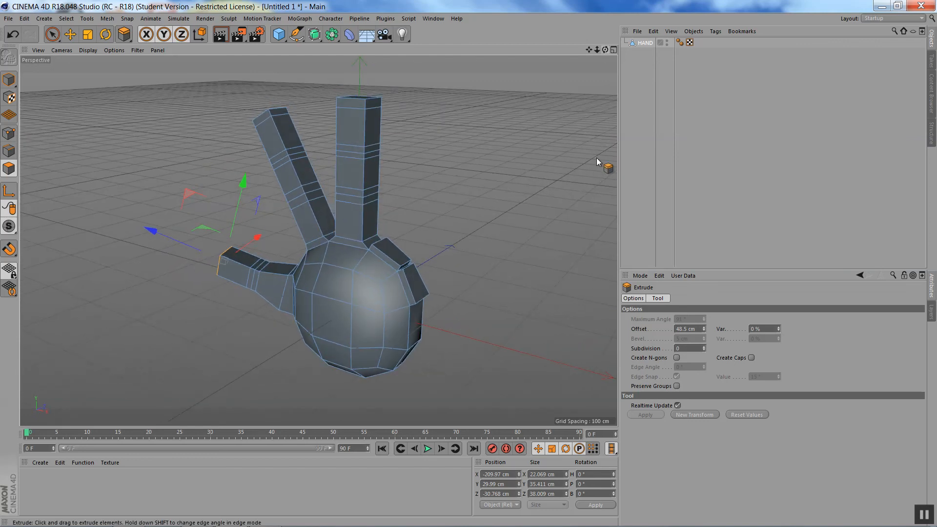